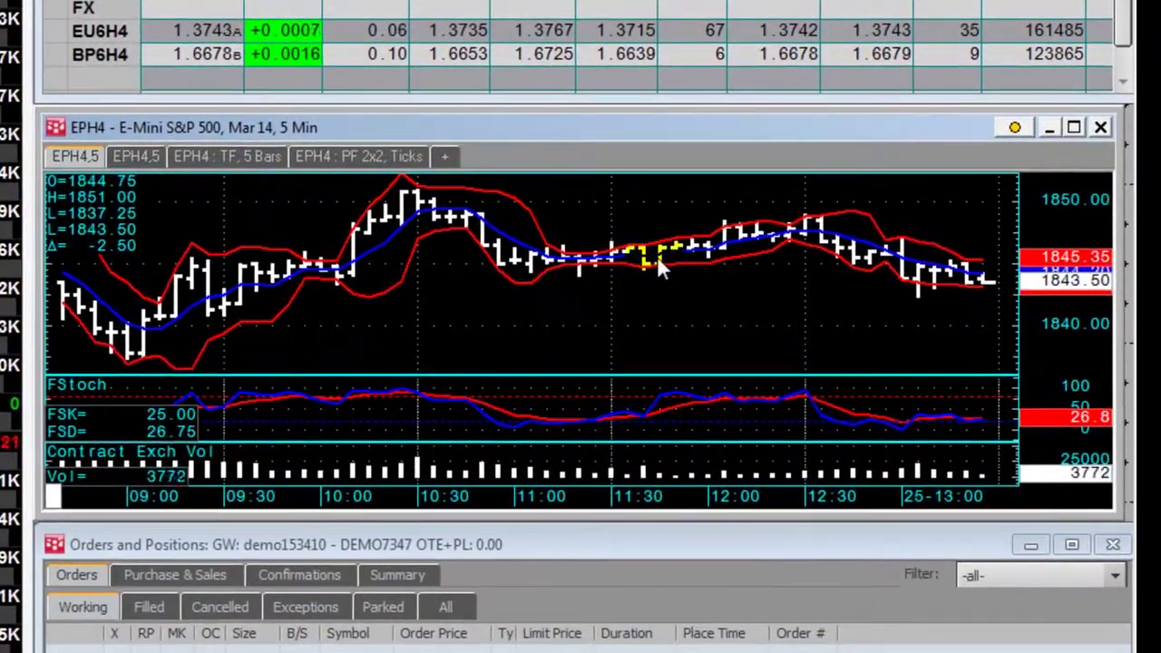
# - Open the EPH4 bar settings with Modify Bar and read the Bar chart help page
pyautogui.rightClick(667, 263)
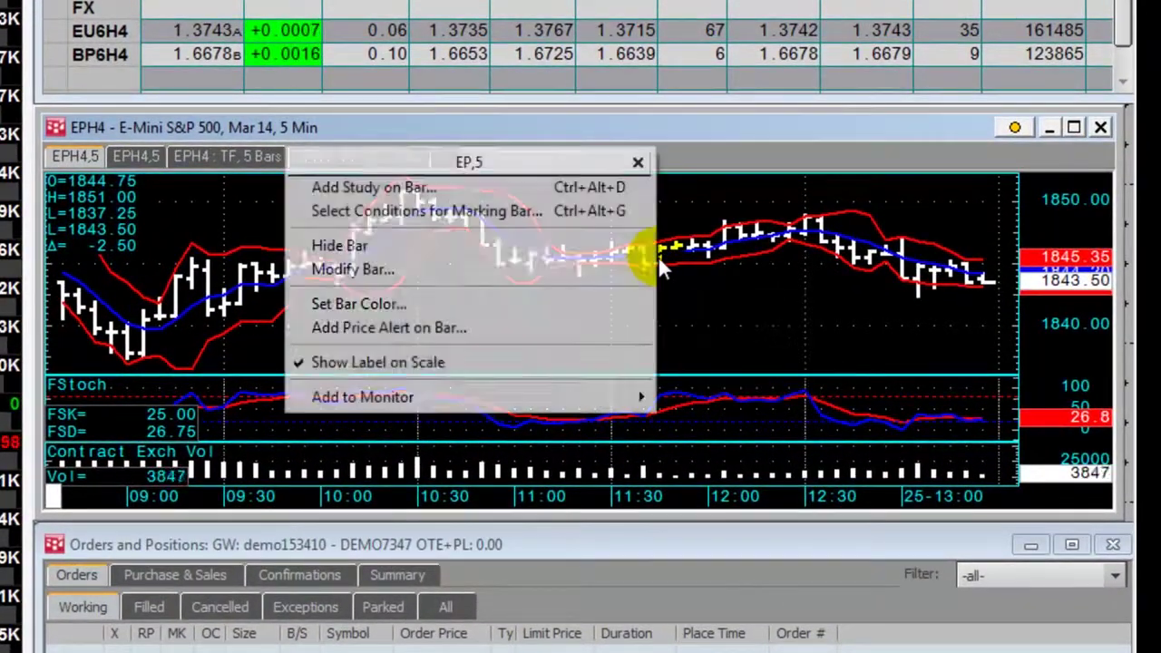
pyautogui.click(565, 269)
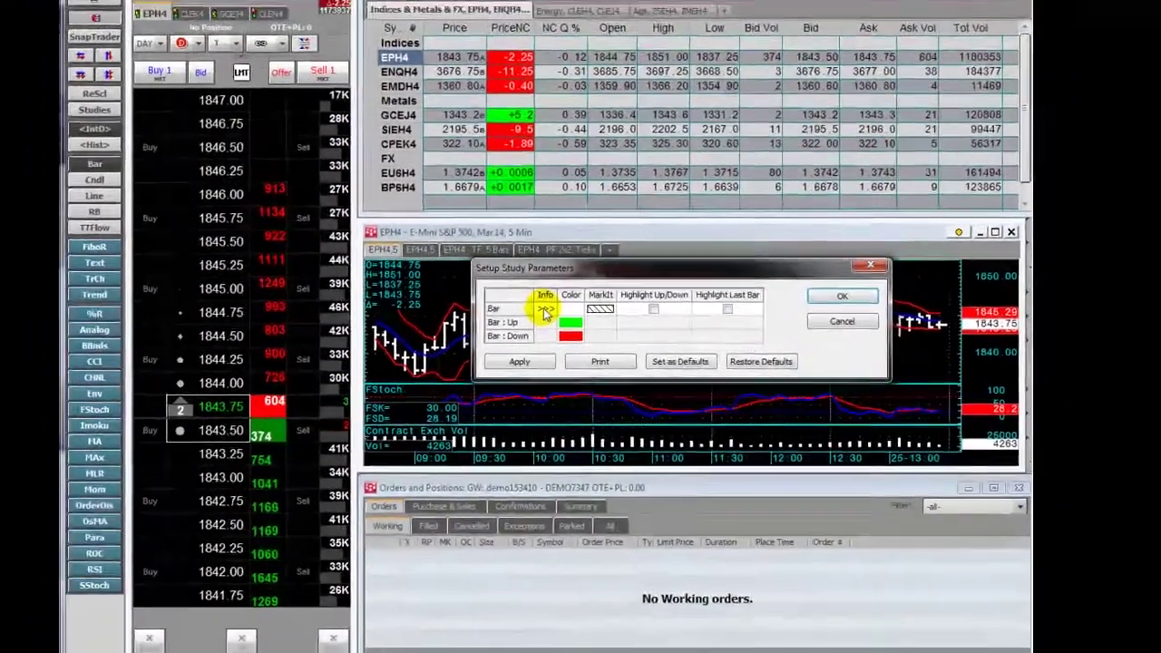
pyautogui.click(485, 294)
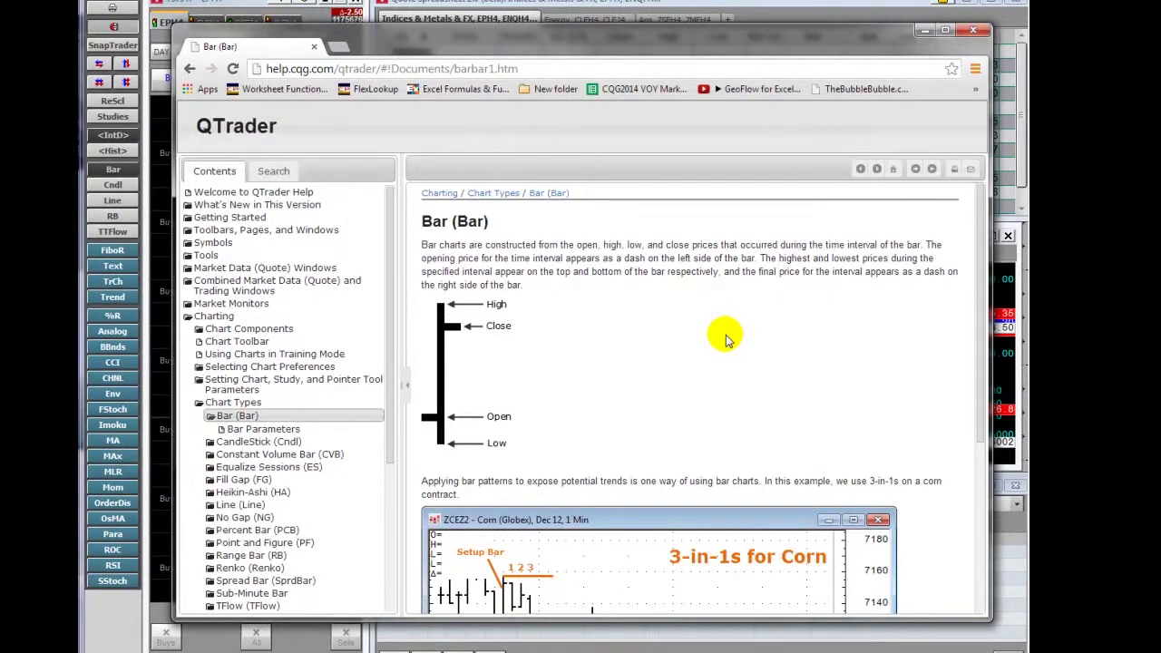
pyautogui.scroll(-4, 725, 338)
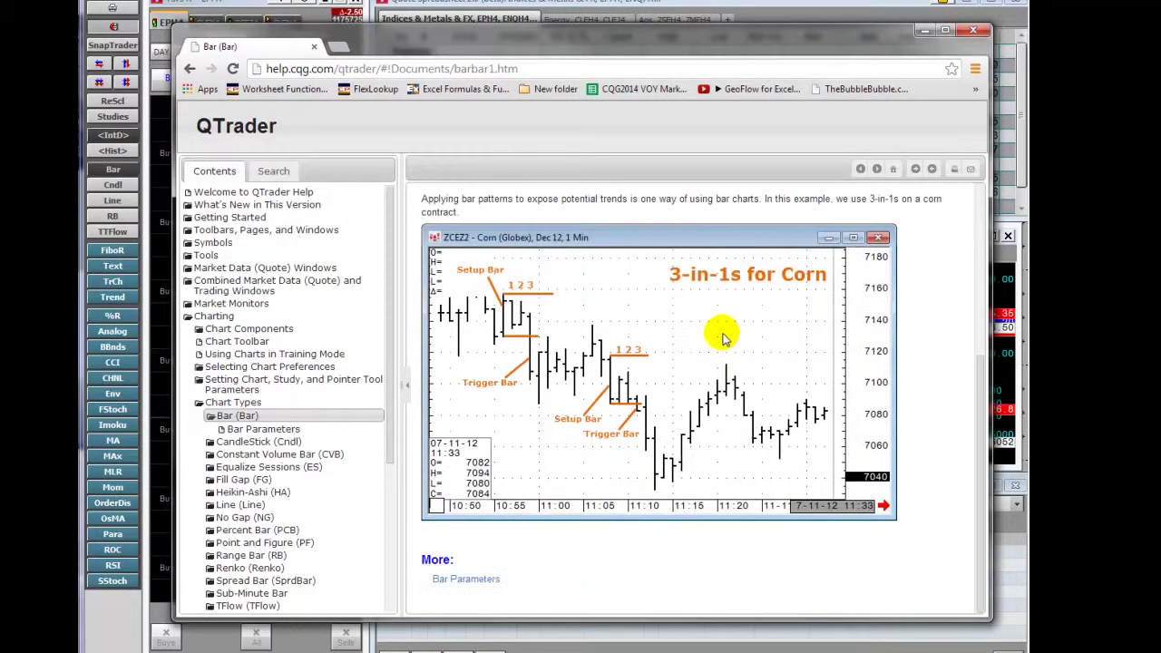
pyautogui.scroll(1, 725, 338)
pyautogui.scroll(3, 726, 338)
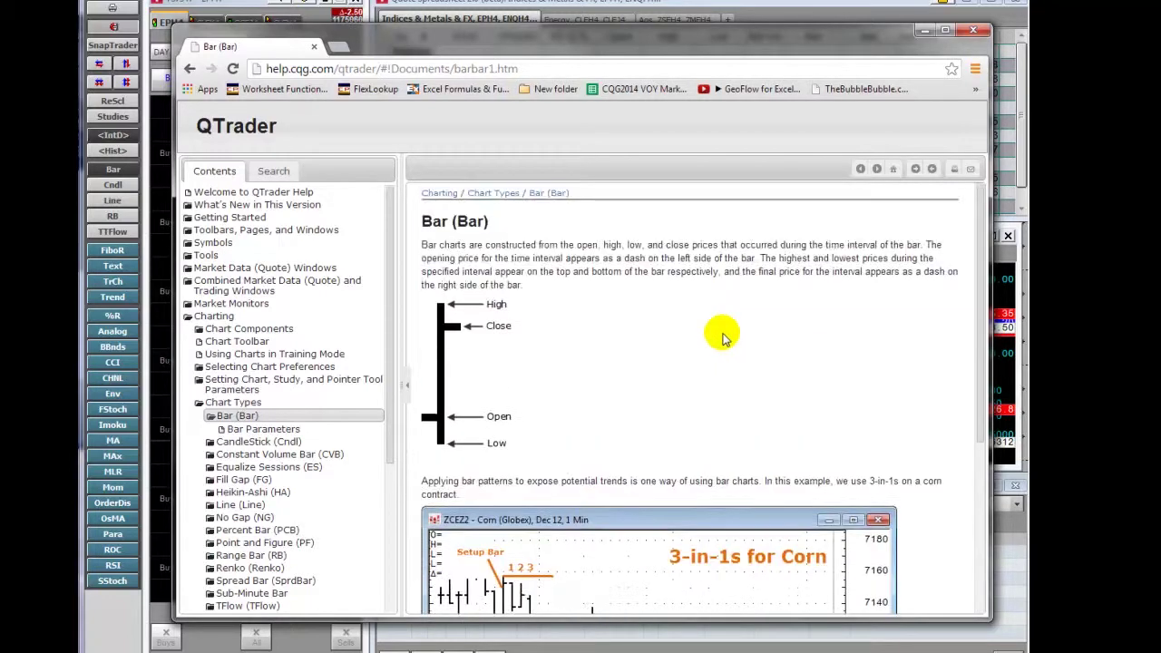
pyautogui.click(974, 28)
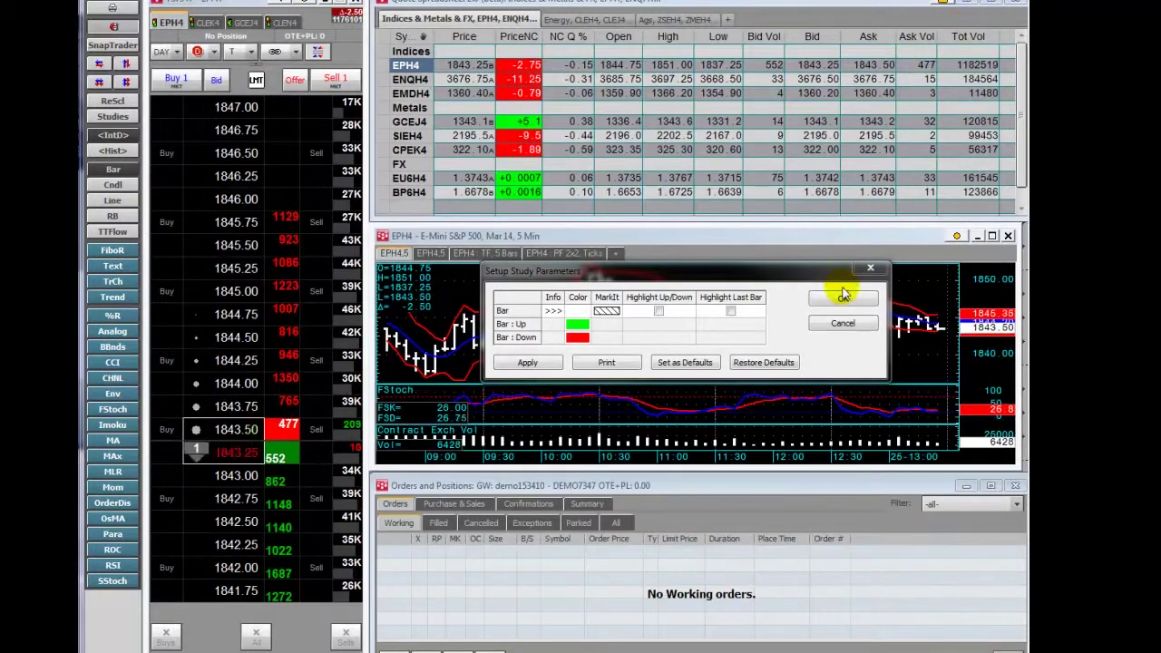
# - Close Setup Study Parameters and maximize the EPH4 5-minute chart window
pyautogui.click(842, 321)
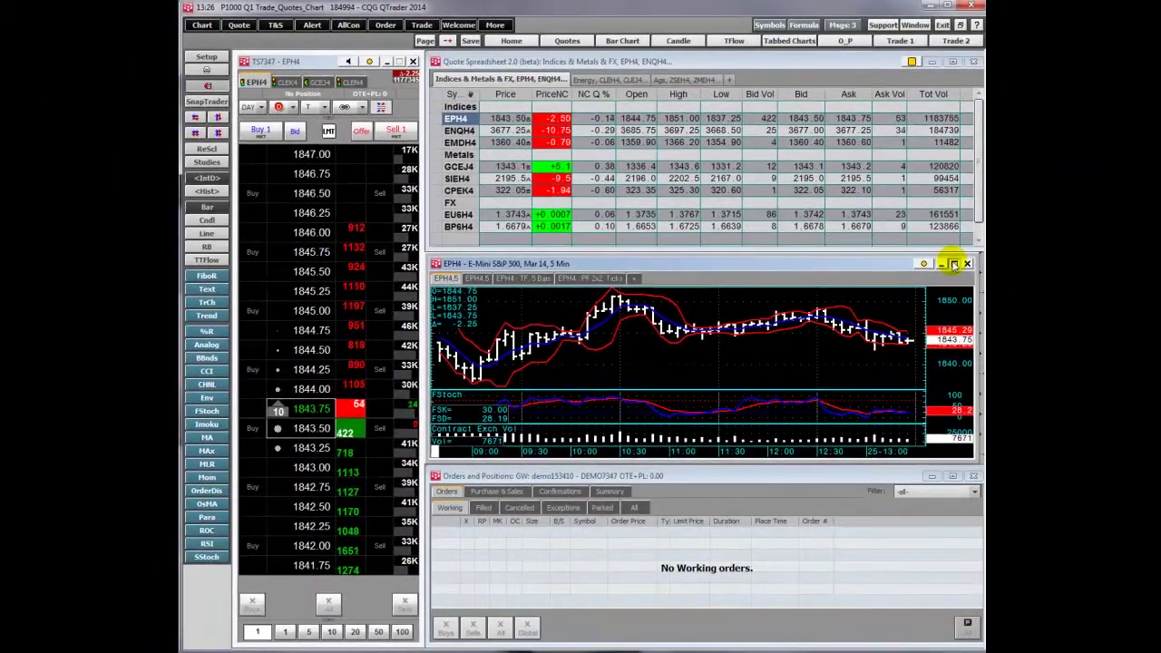
pyautogui.click(985, 228)
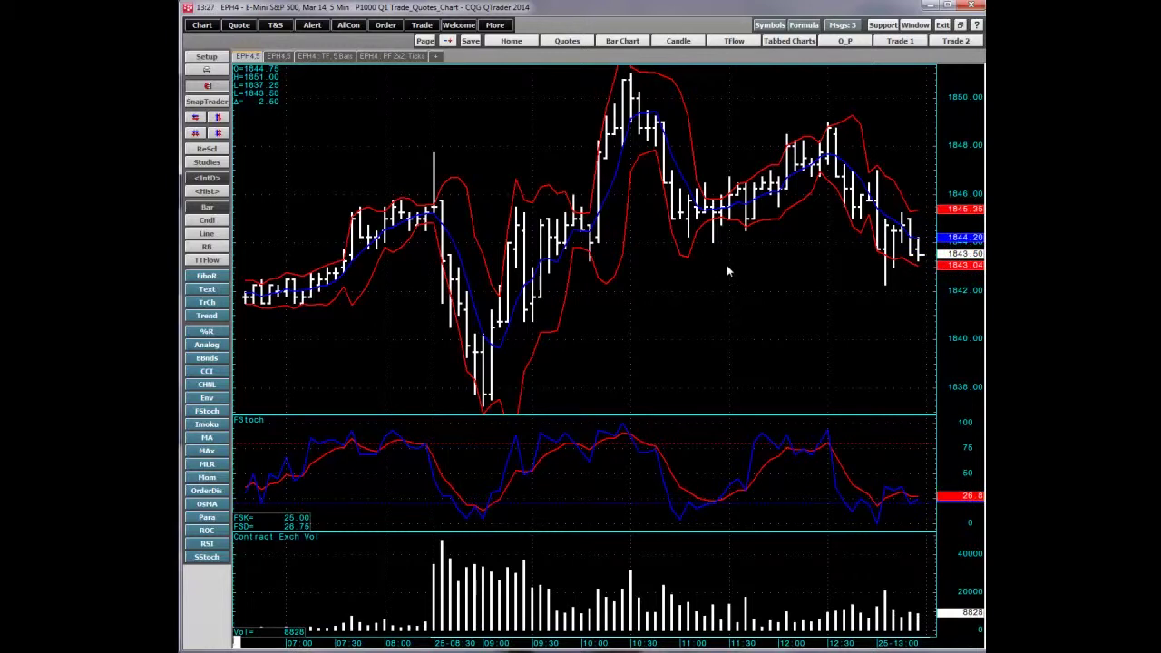
# - Browse the candlestick and TFlow tabs, then load ENQH4 into the first 5-minute chart
pyautogui.click(279, 55)
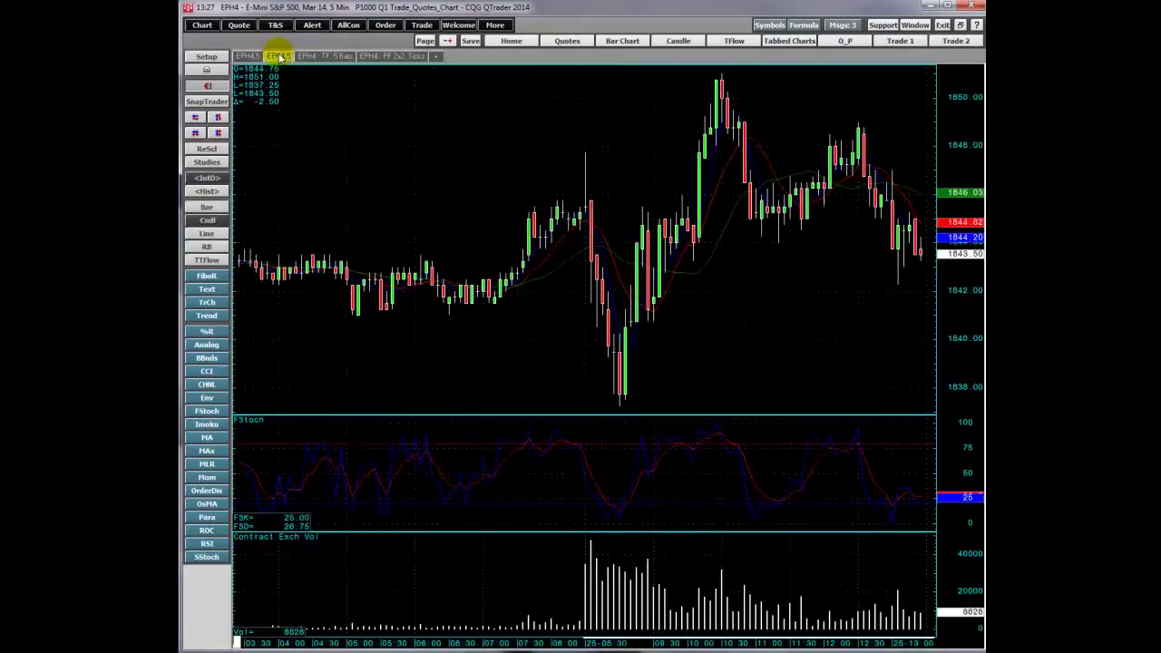
pyautogui.click(327, 56)
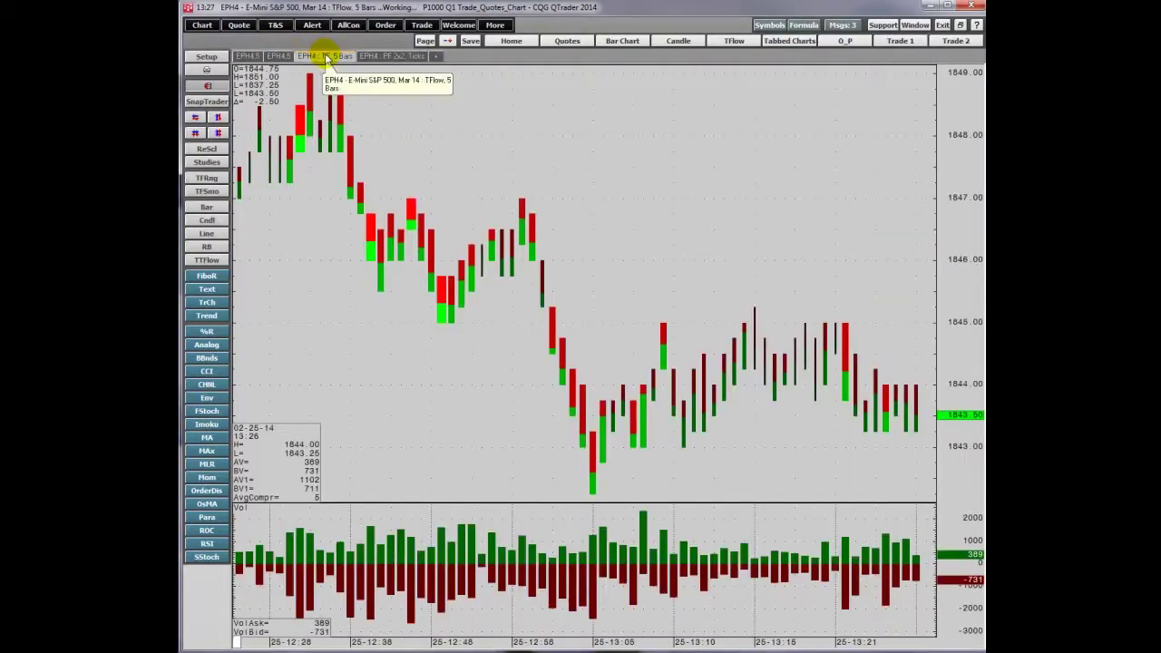
pyautogui.click(248, 55)
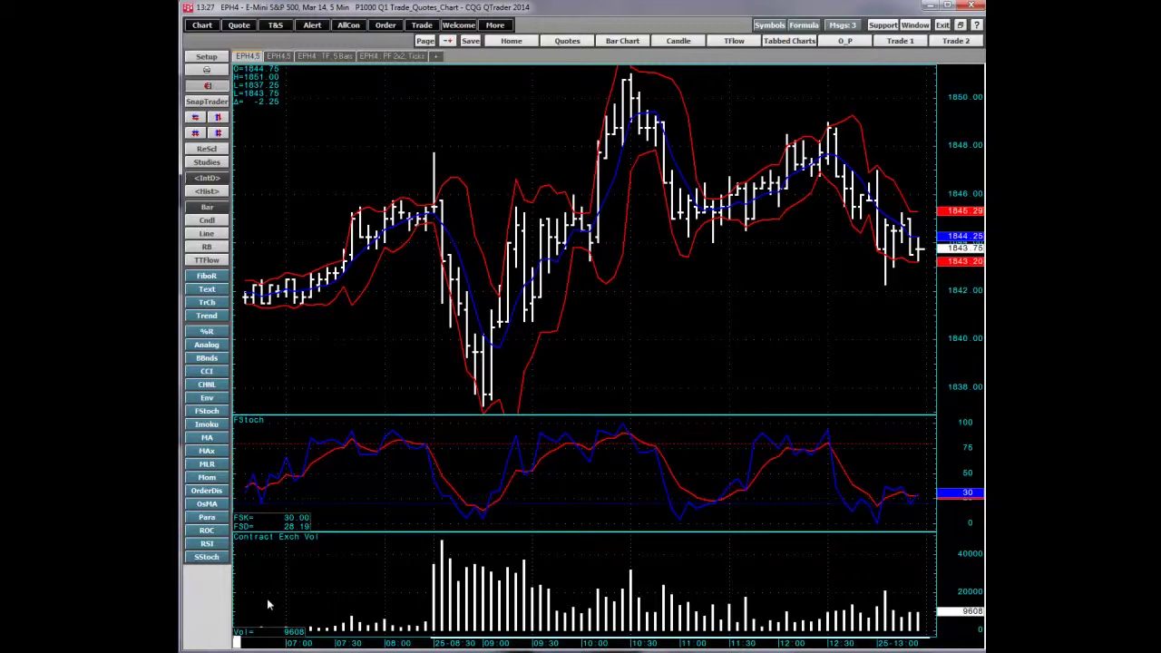
pyautogui.write('ENQ')
pyautogui.press('Return')
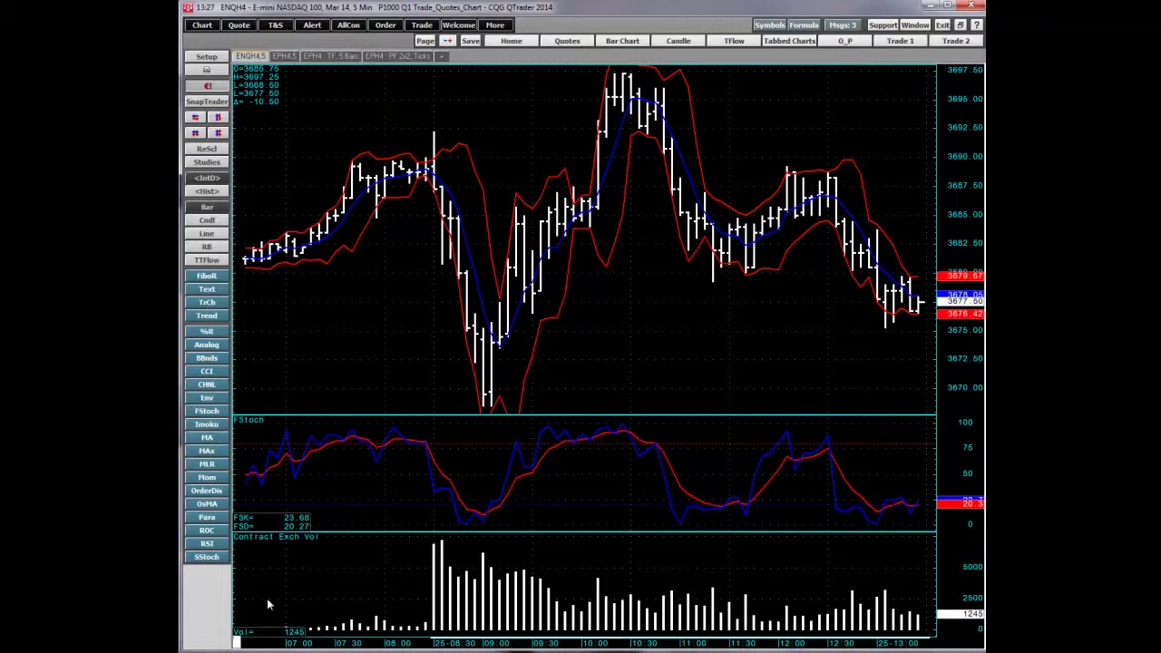
# - Set ENQH4 to 15-minute bars, cycling the interval through 10, 5, 10 and back to 15
pyautogui.write('15')
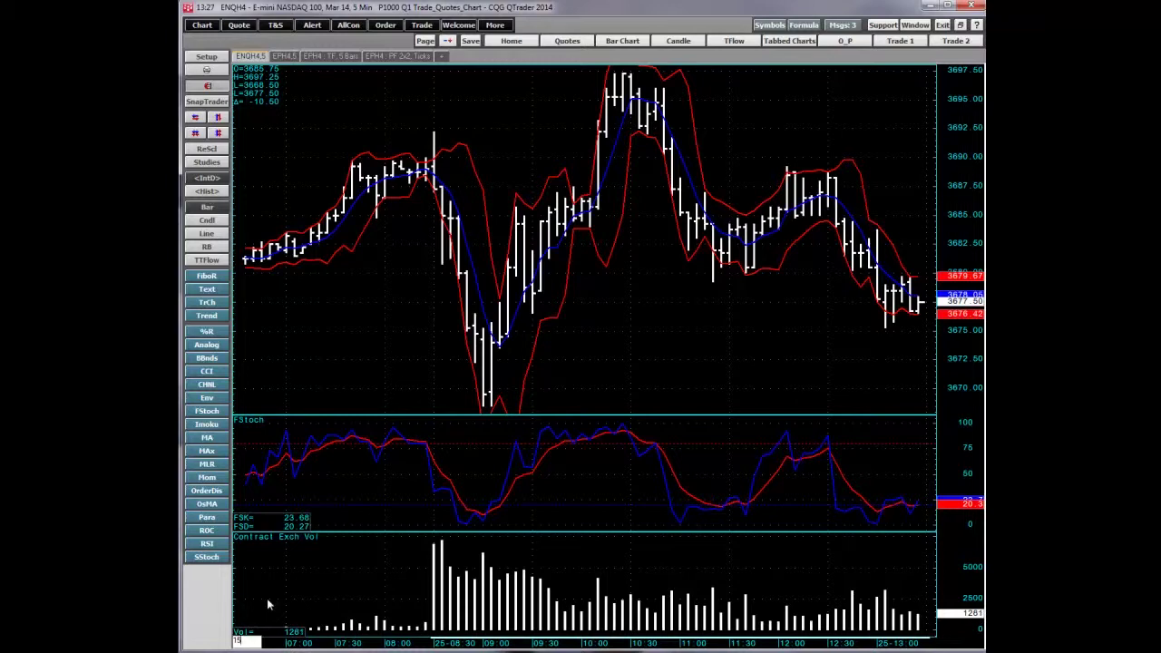
pyautogui.press('Return')
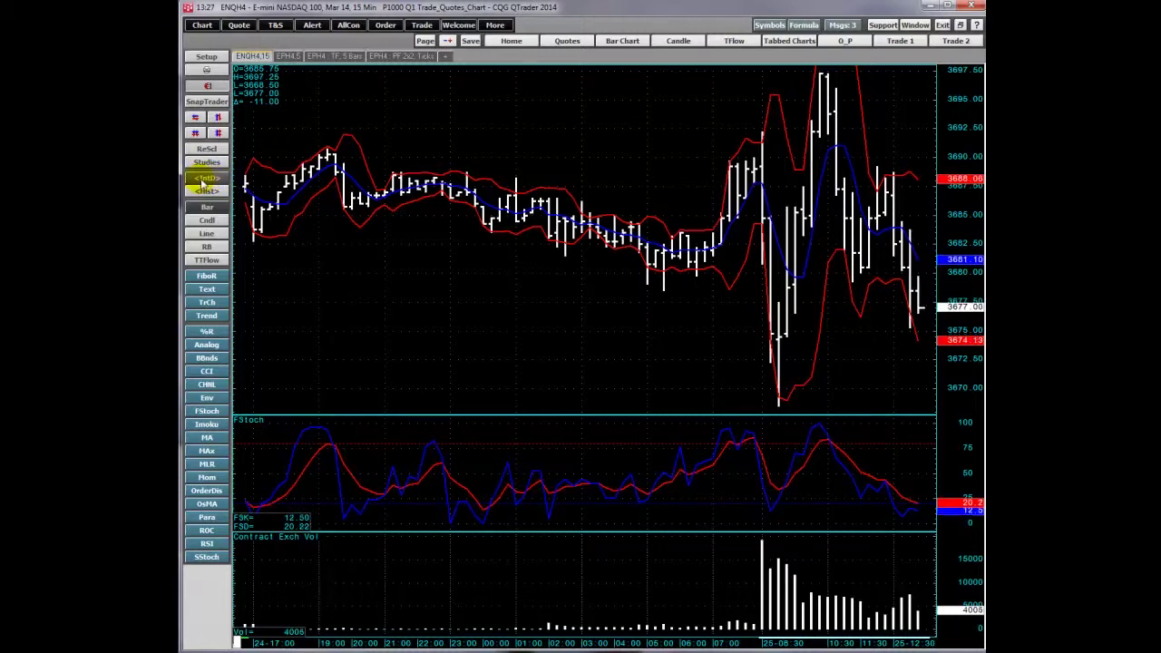
pyautogui.click(203, 183)
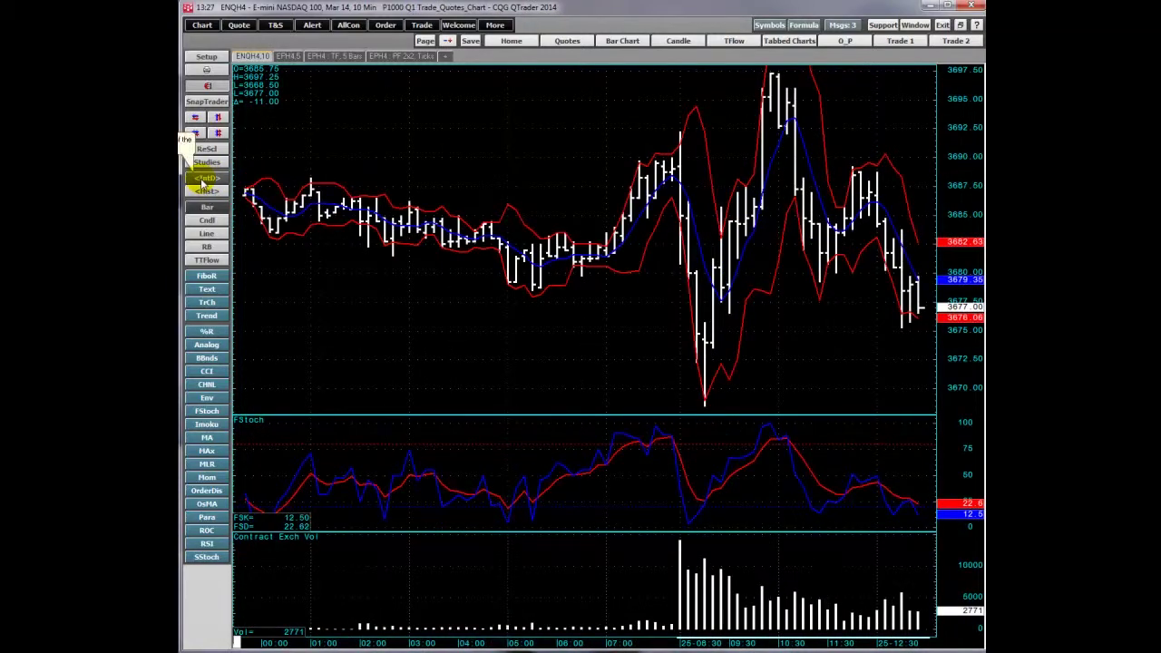
pyautogui.click(206, 182)
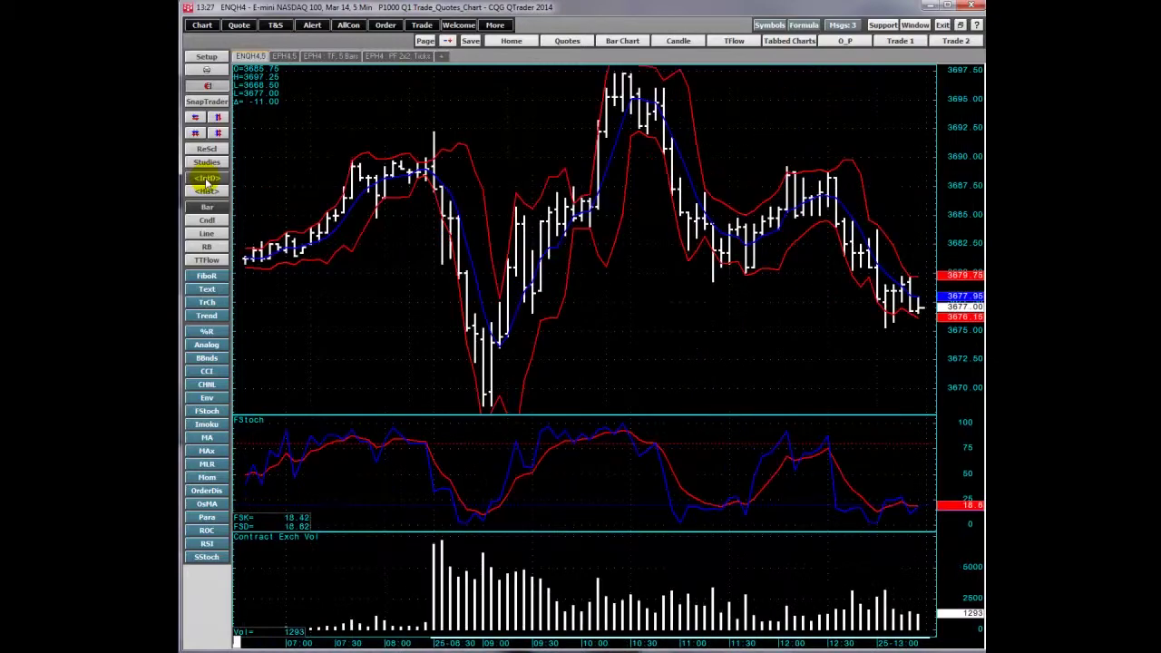
pyautogui.click(205, 181)
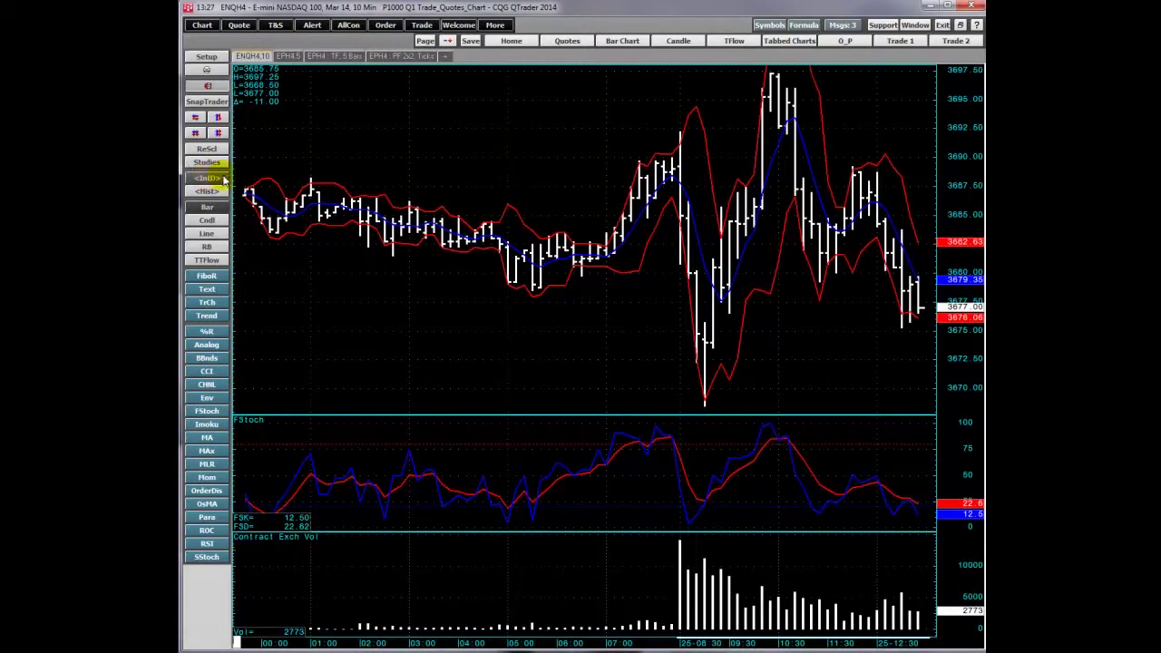
pyautogui.click(206, 178)
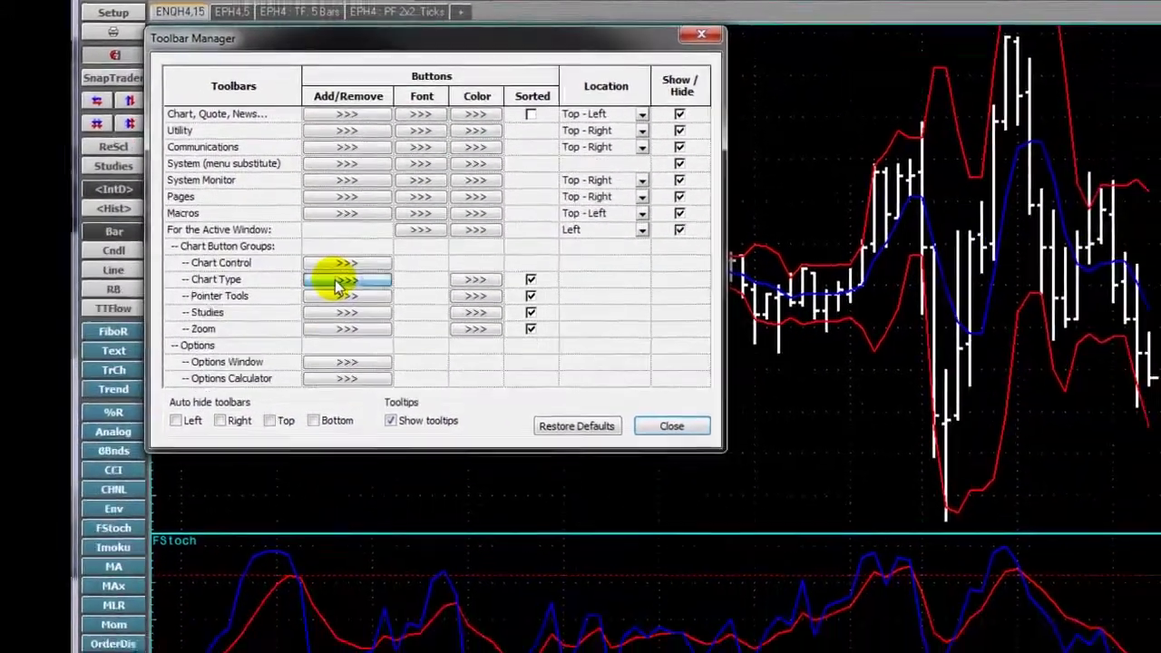
# - Add TFlow to the Chart Type toolbar buttons in Toolbar Manager and close it
pyautogui.click(343, 284)
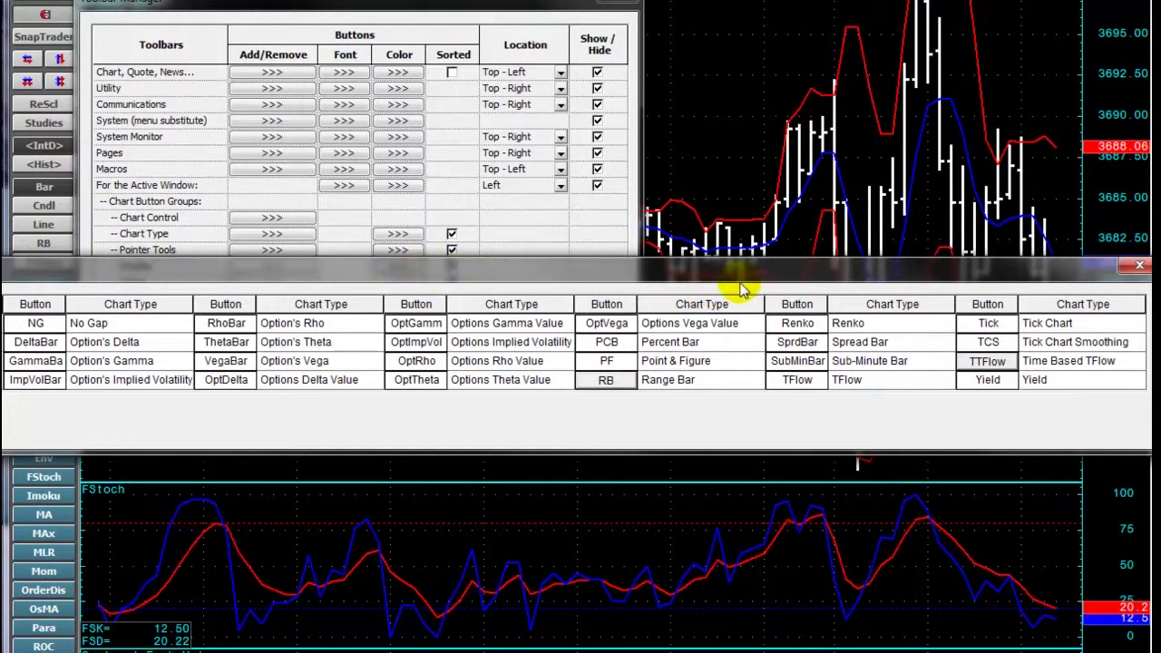
pyautogui.click(787, 381)
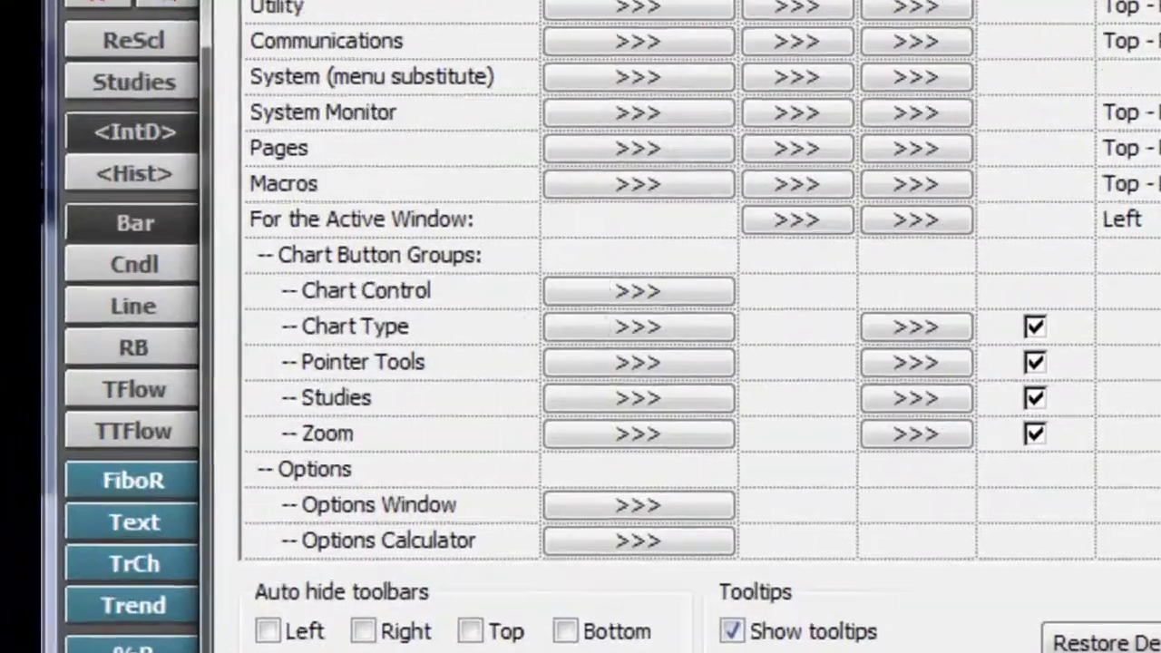
pyautogui.click(833, 465)
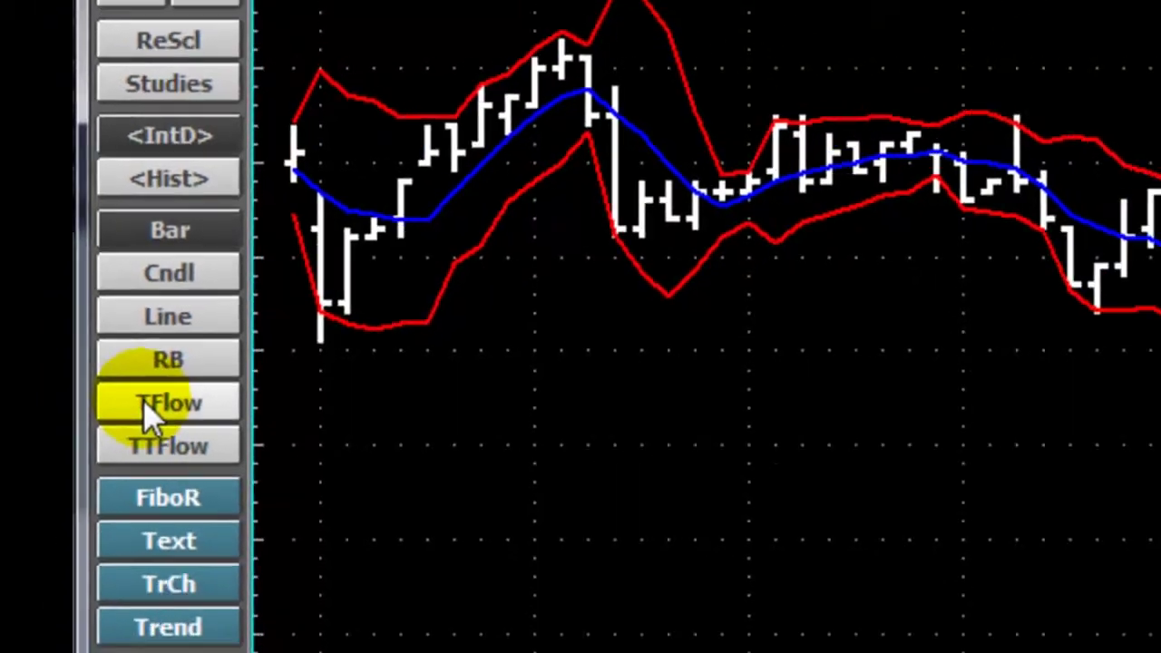
pyautogui.click(145, 411)
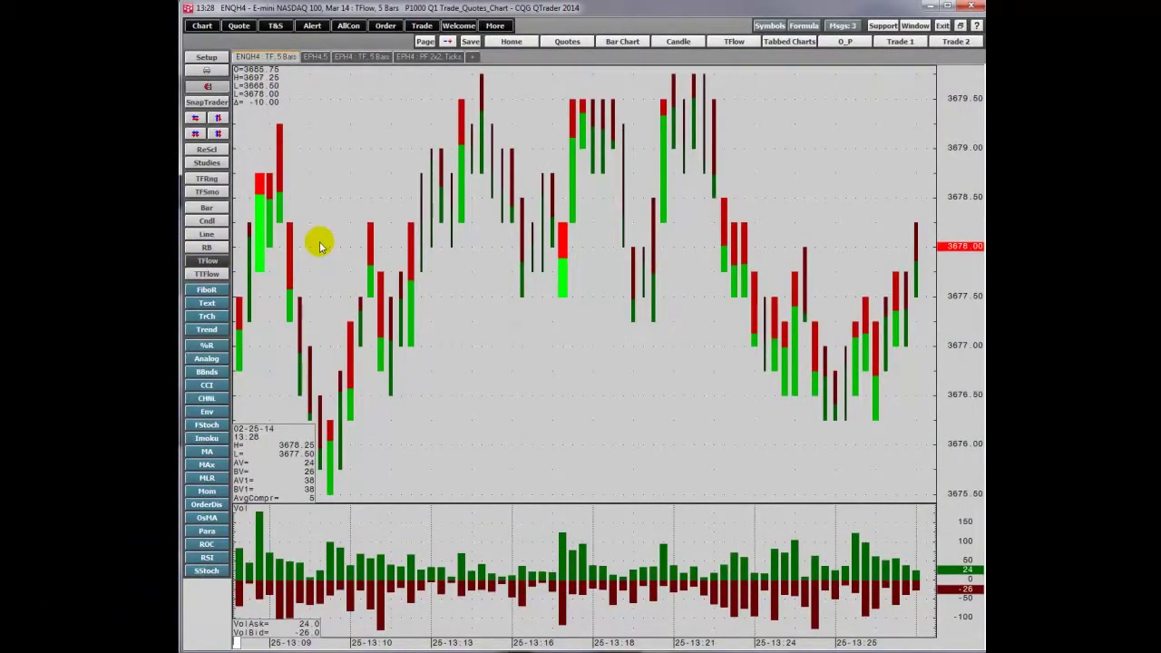
pyautogui.click(206, 208)
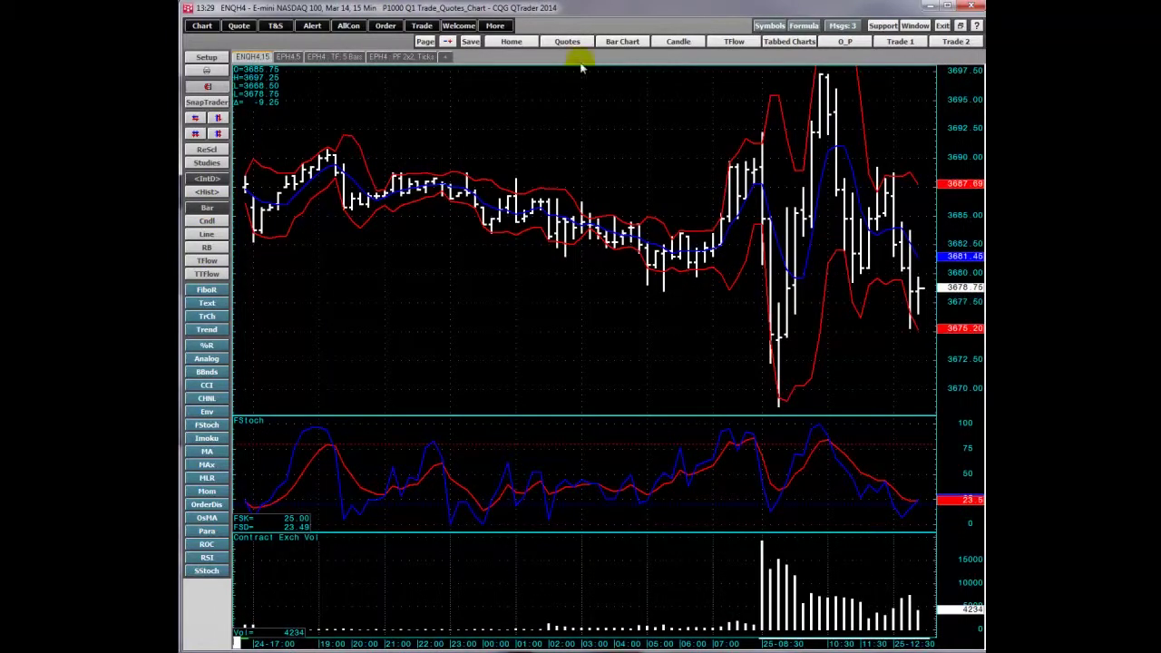
pyautogui.rightClick(591, 8)
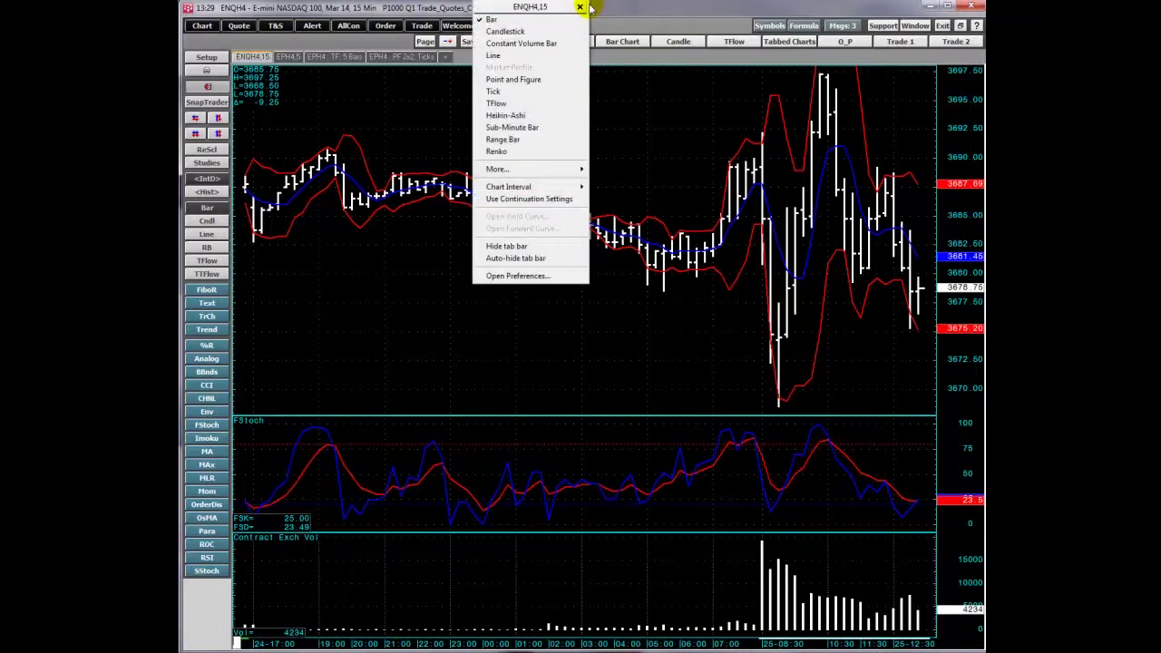
pyautogui.click(552, 31)
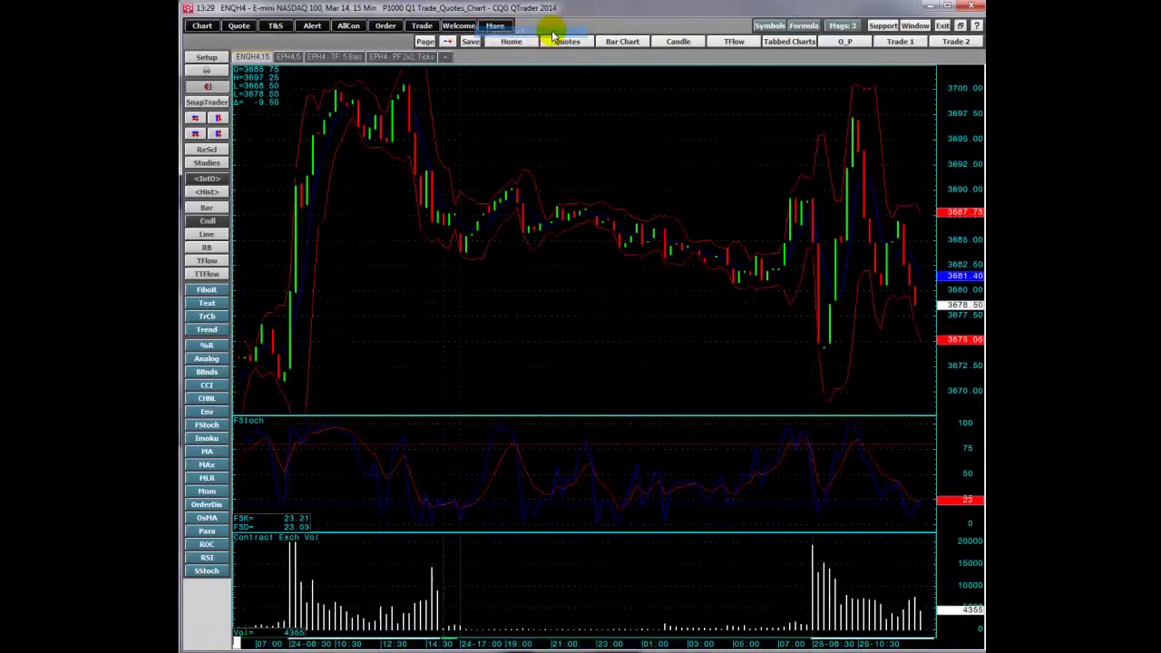
pyautogui.rightClick(588, 8)
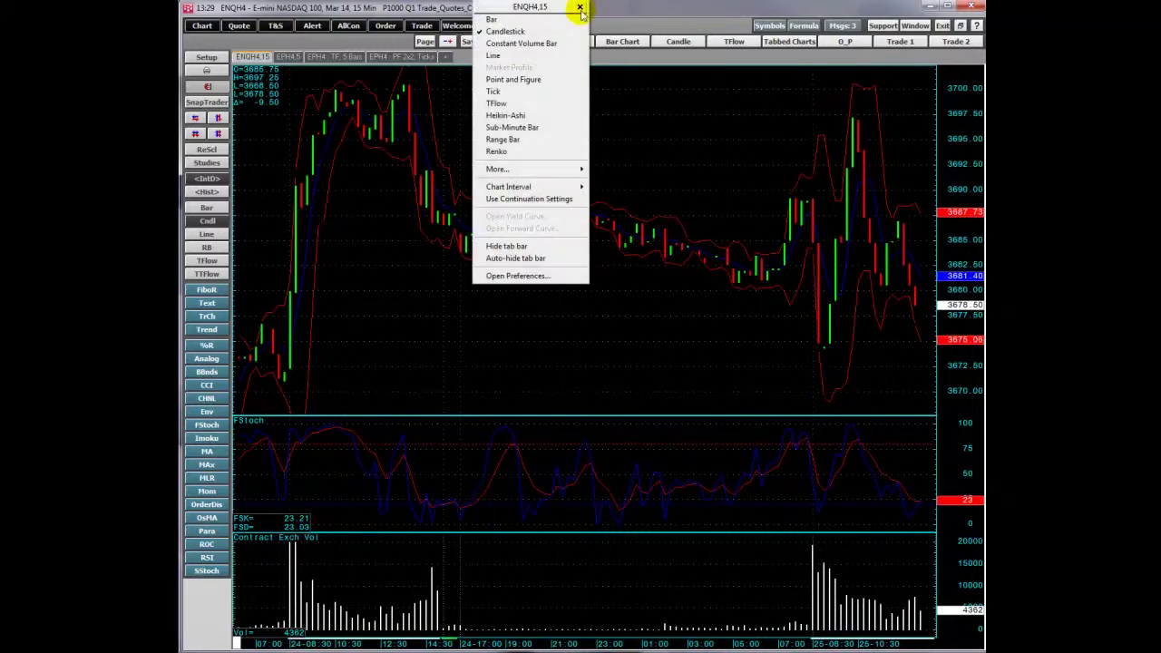
pyautogui.click(562, 20)
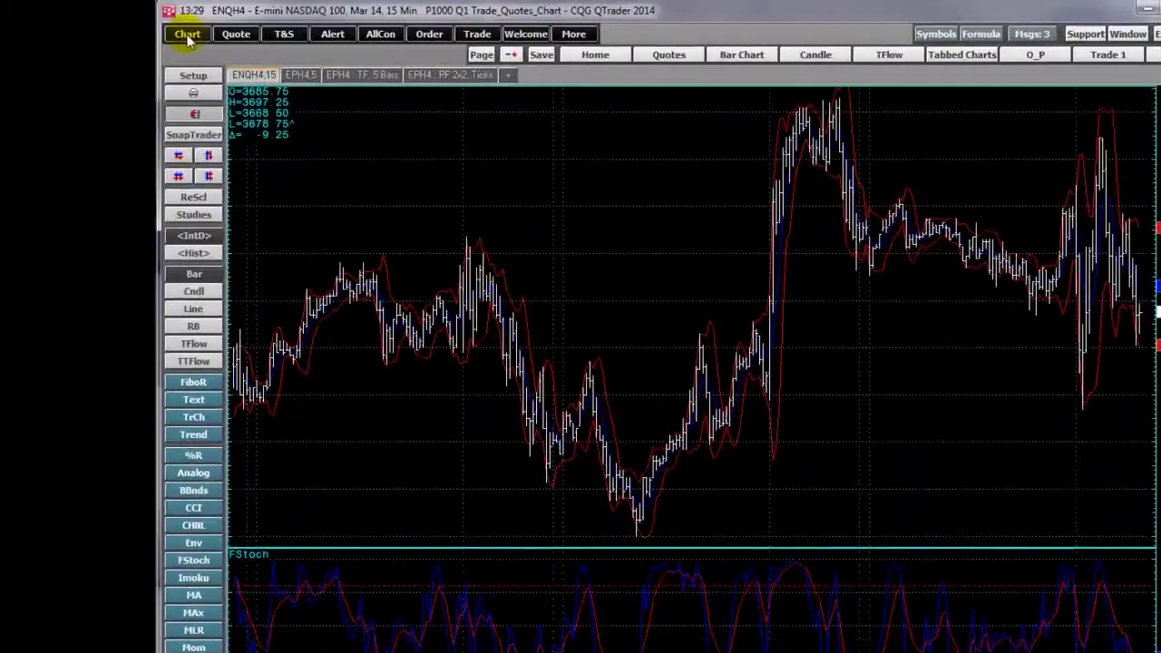
pyautogui.click(187, 36)
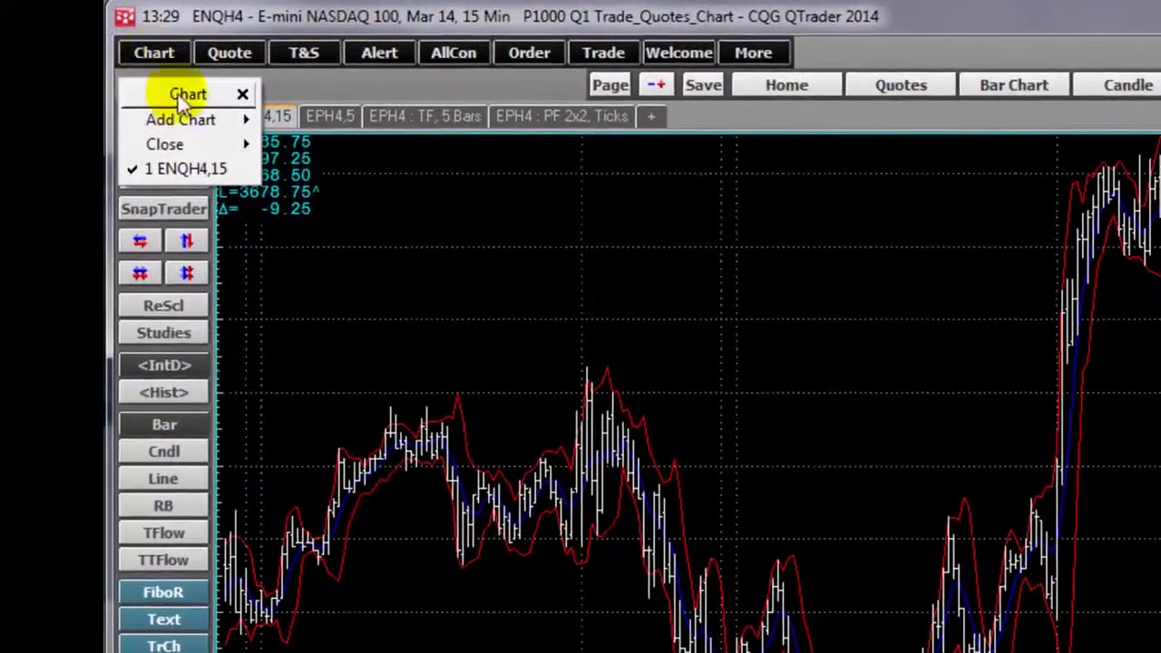
pyautogui.moveTo(207, 74)
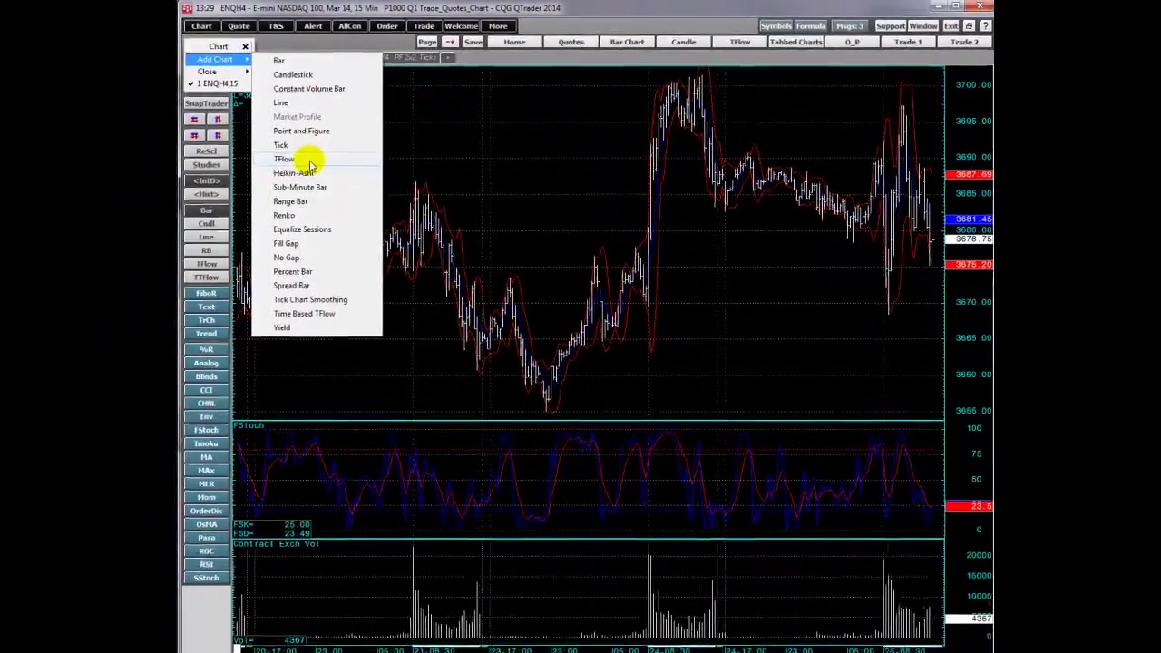
pyautogui.click(305, 162)
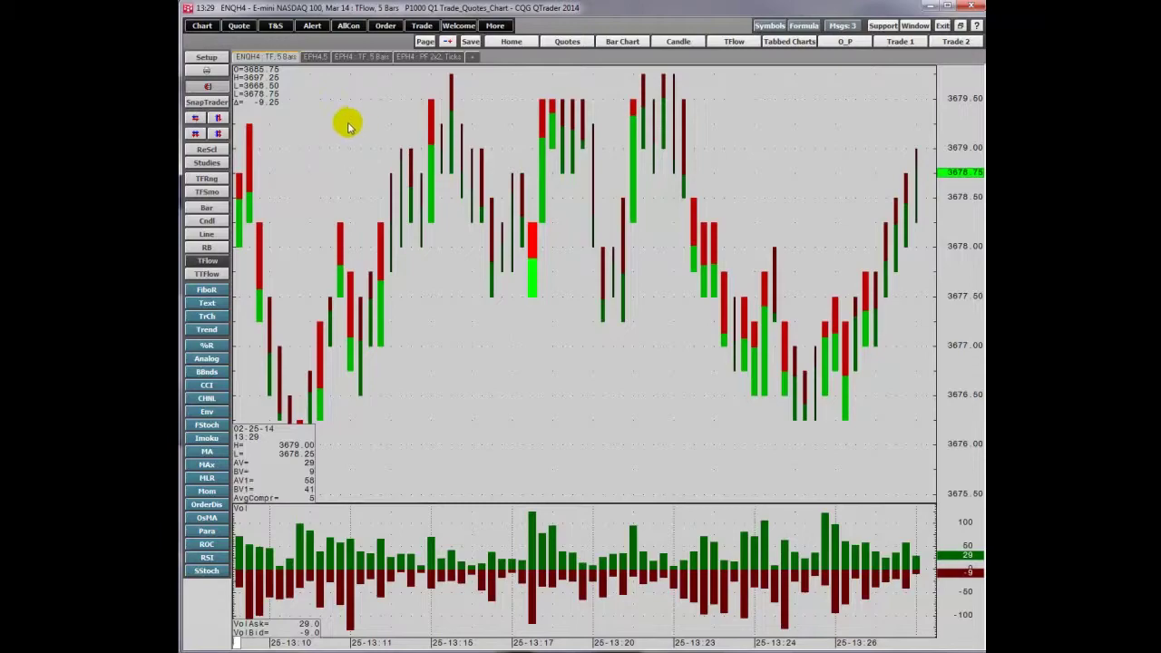
pyautogui.click(206, 206)
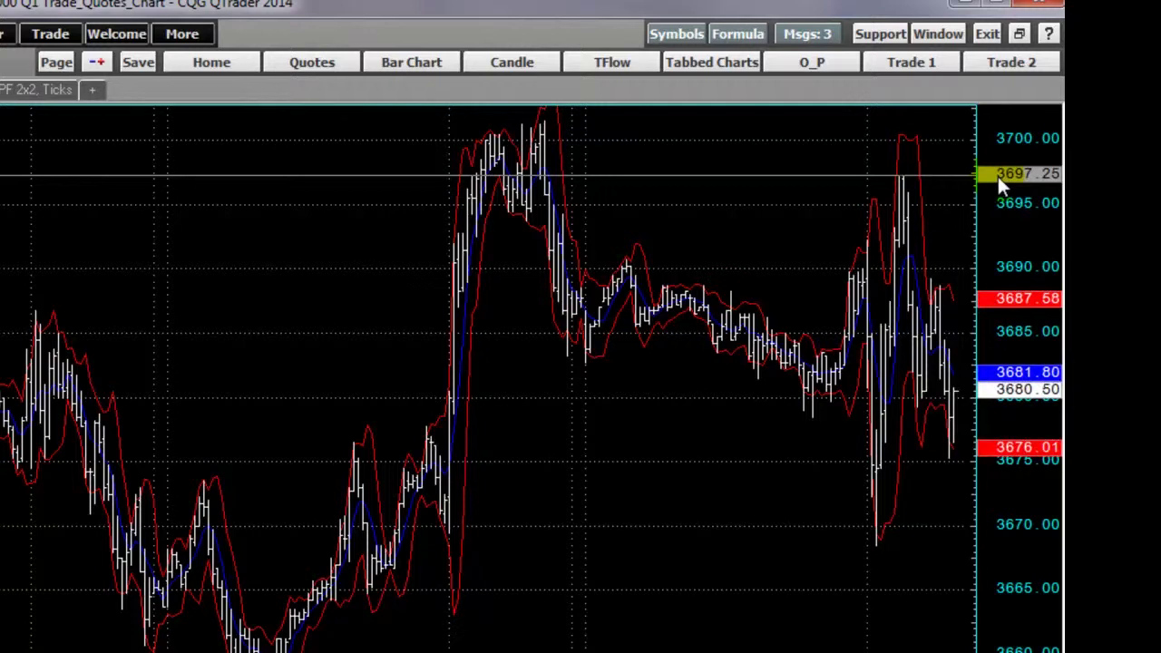
# - Place a horizontal line at 3697.25, then remove it with Remove Horizontal Line
pyautogui.click(998, 176)
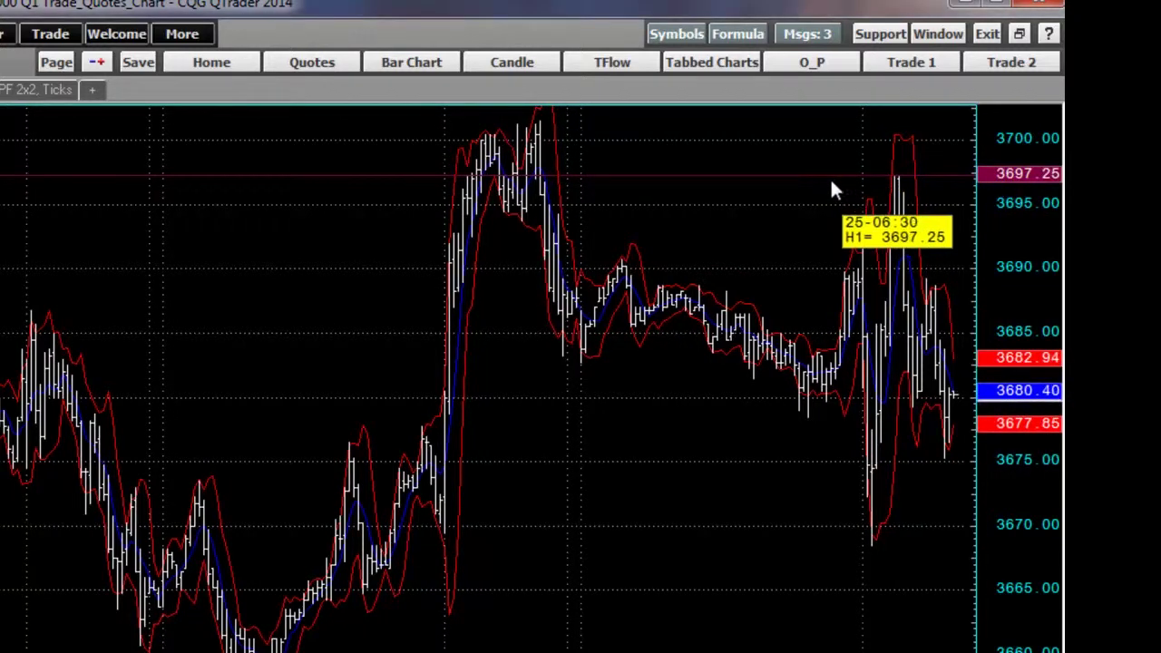
pyautogui.rightClick(1005, 178)
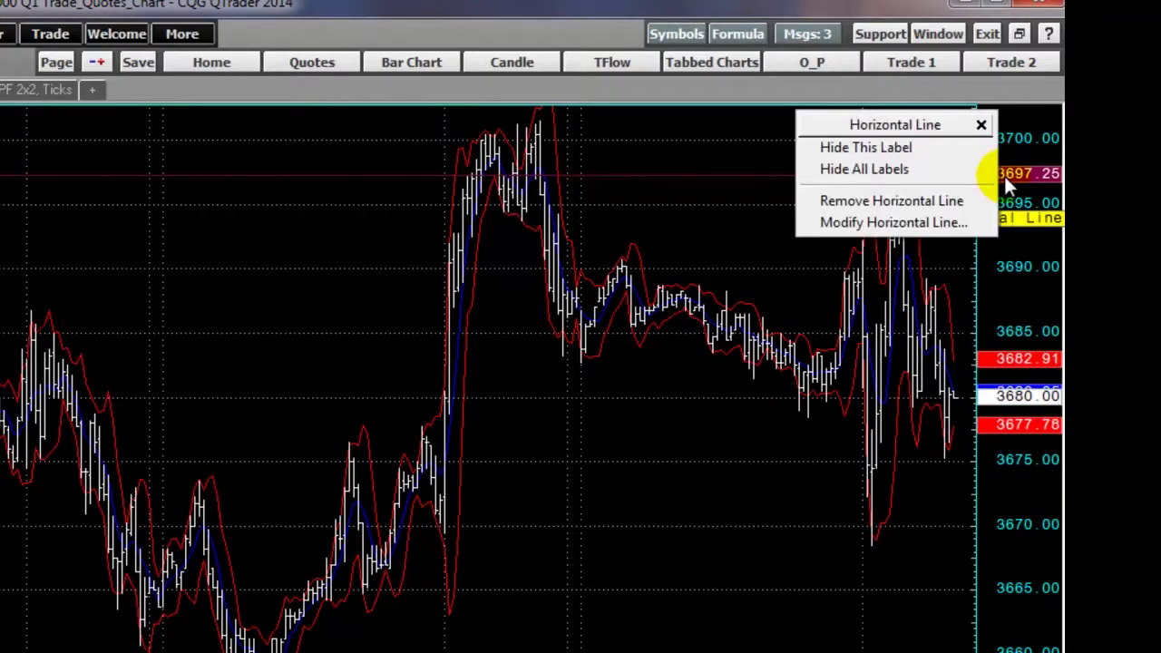
pyautogui.click(943, 201)
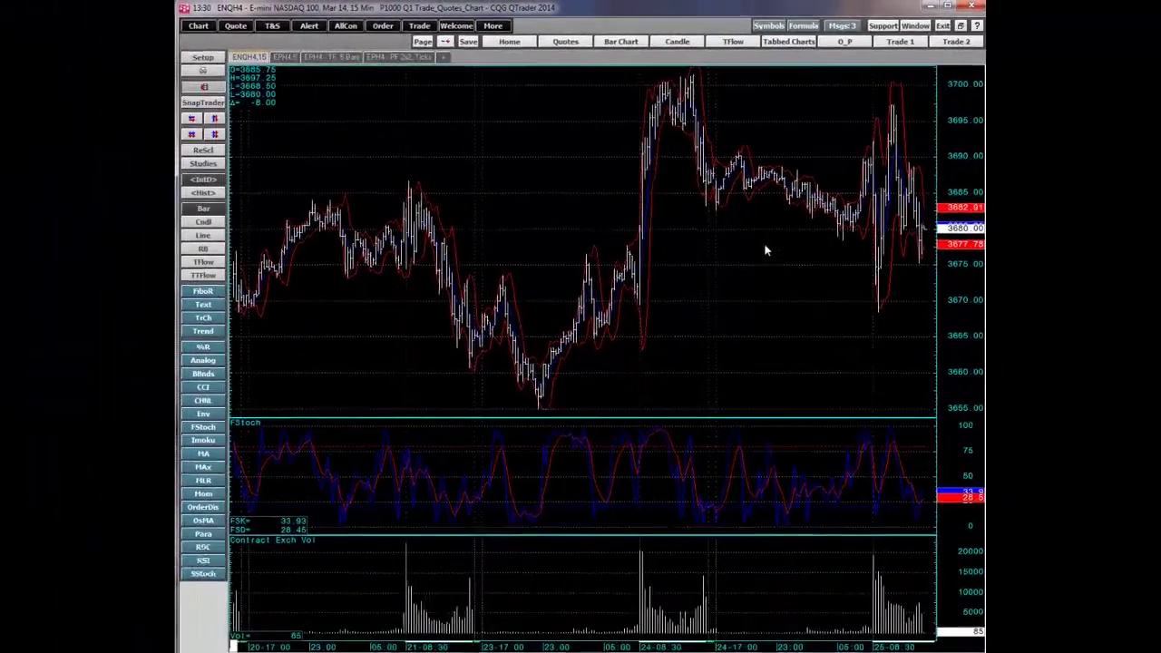
pyautogui.click(822, 640)
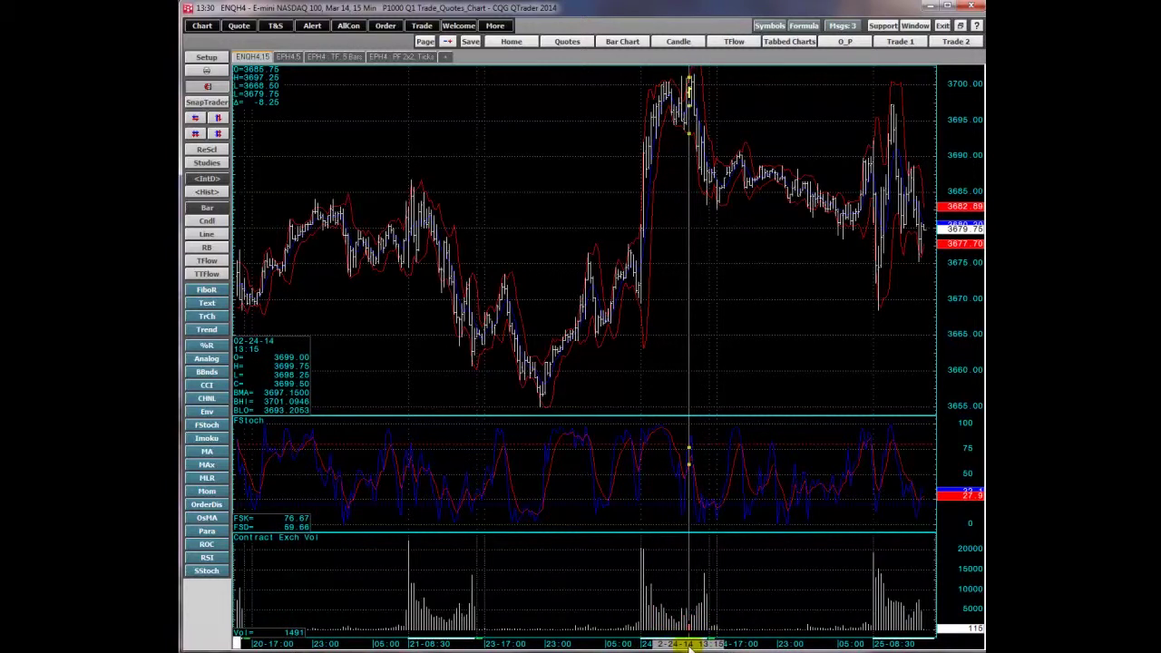
pyautogui.click(689, 646)
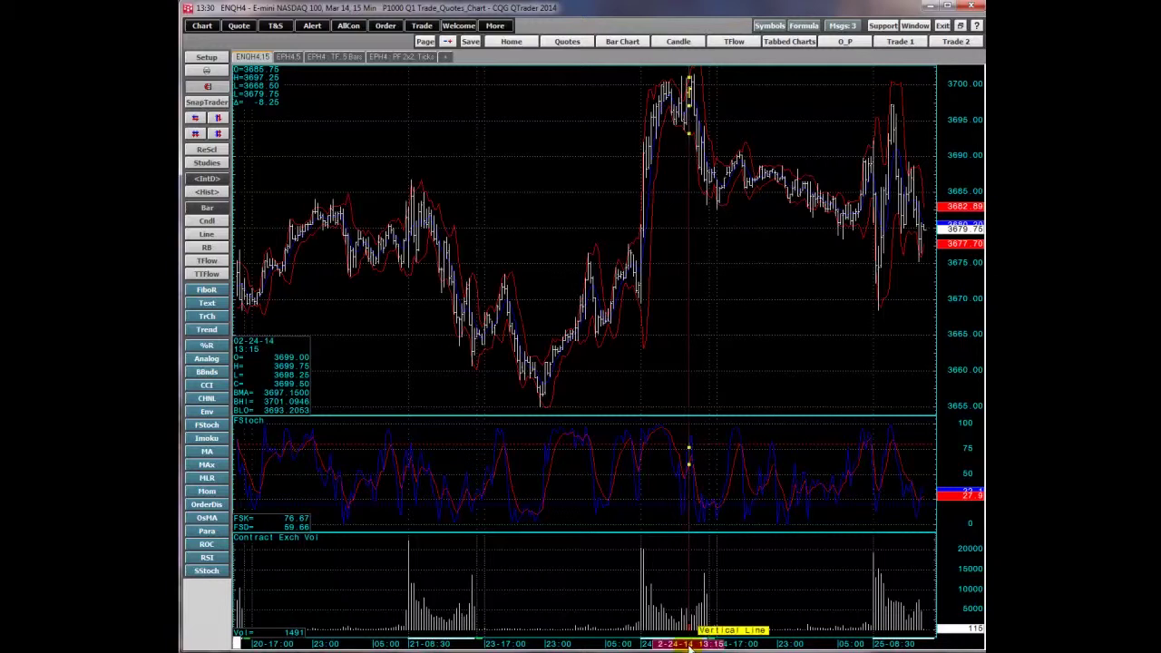
pyautogui.rightClick(689, 646)
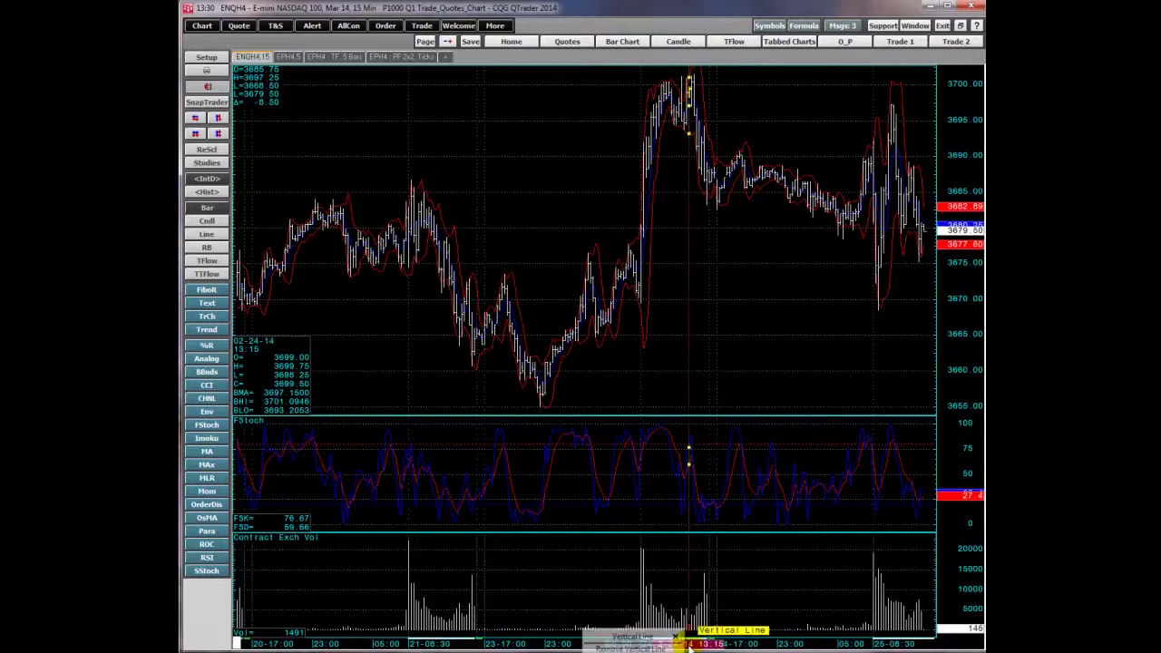
pyautogui.click(679, 646)
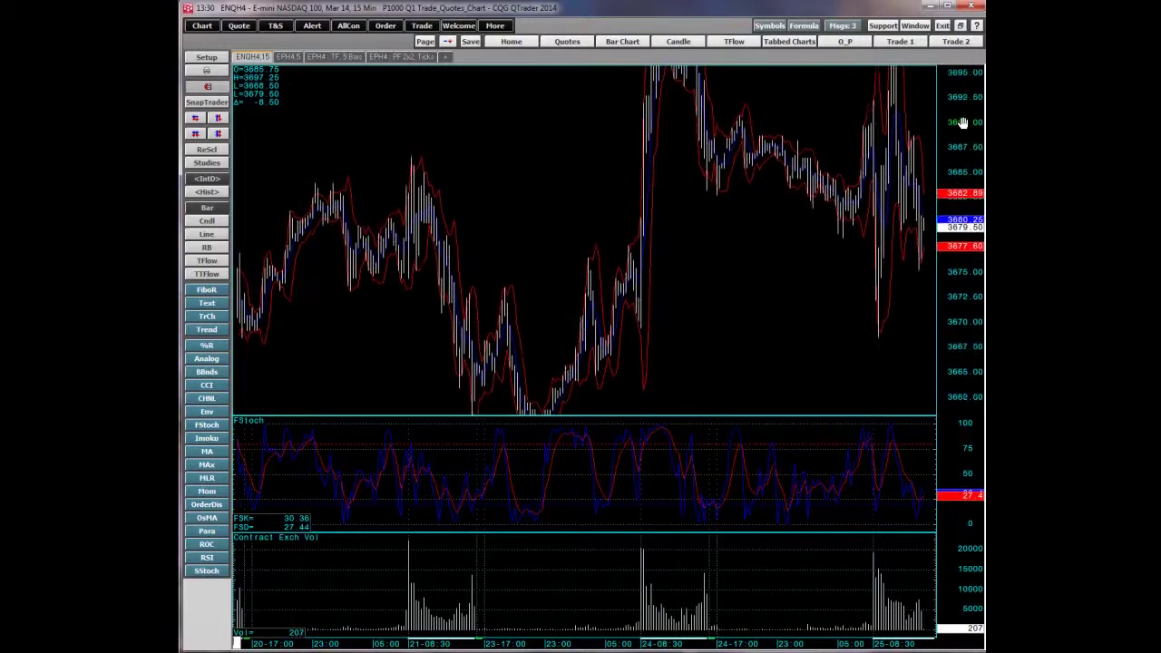
# - Switch the price axis back to Auto Scale and pan the chart to earlier bars
pyautogui.moveTo(965, 176)
pyautogui.mouseDown()
pyautogui.moveTo(965, 292)
pyautogui.moveTo(963, 164)
pyautogui.moveTo(960, 193)
pyautogui.mouseUp()
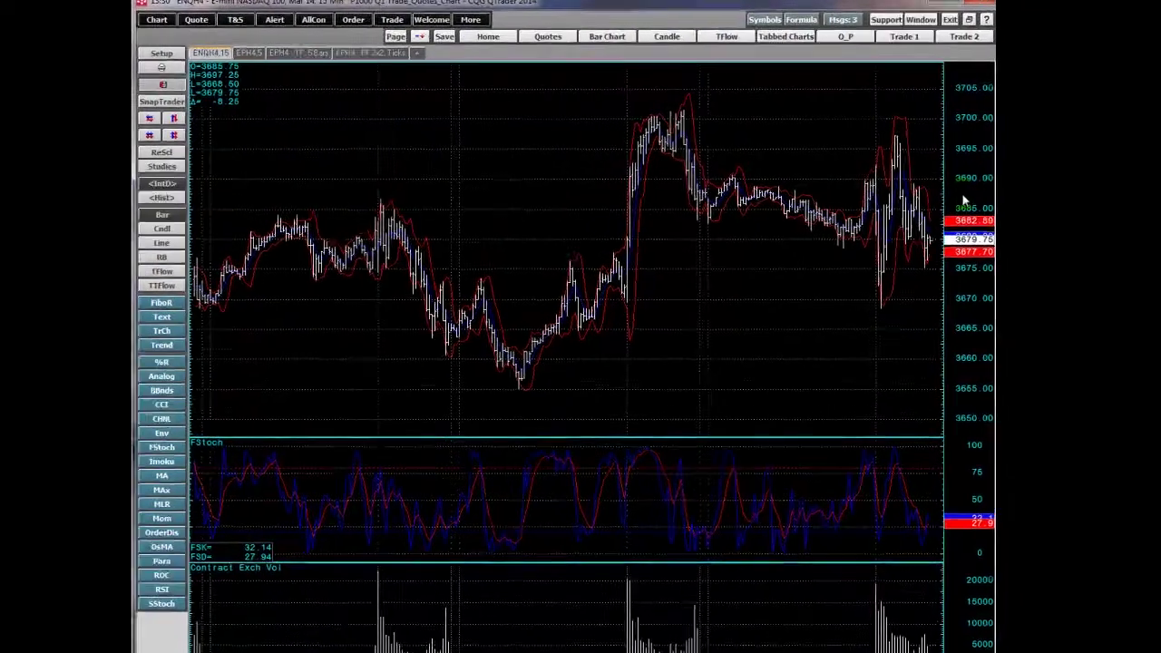
pyautogui.rightClick(1042, 254)
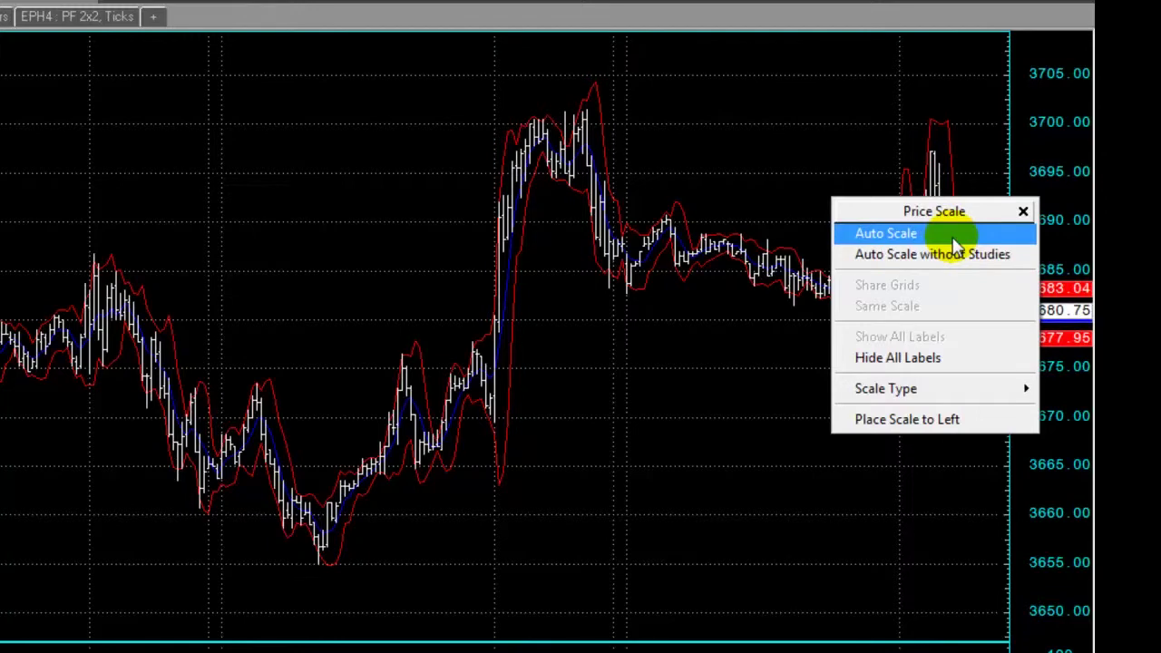
pyautogui.click(953, 234)
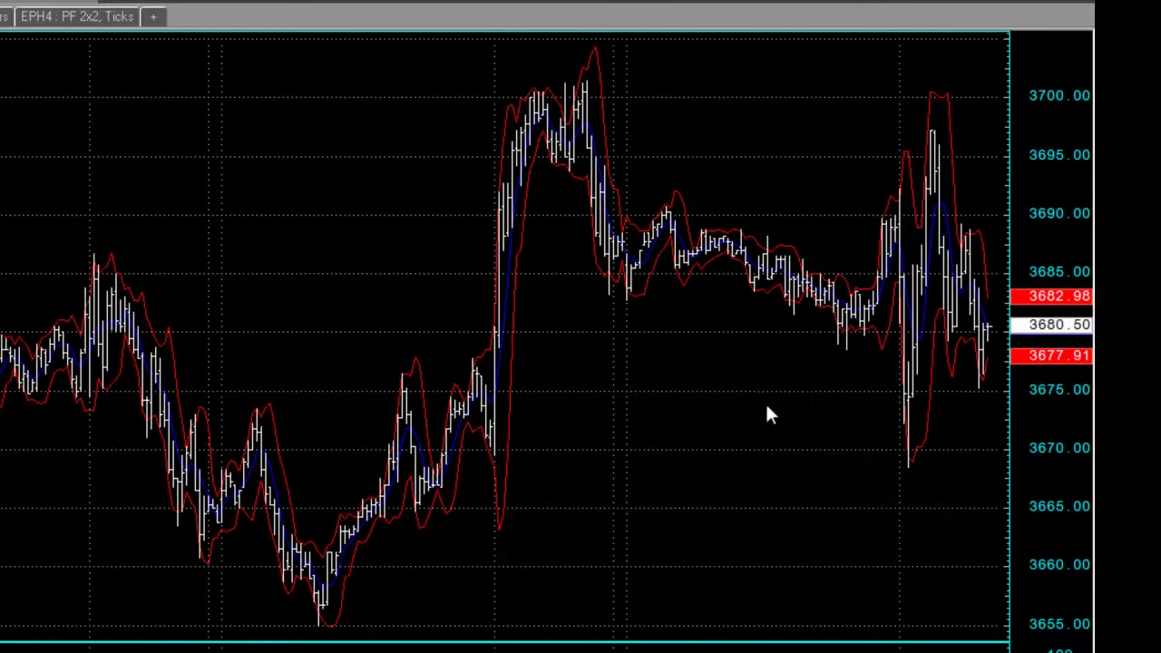
pyautogui.moveTo(727, 403); pyautogui.dragTo(834, 404)
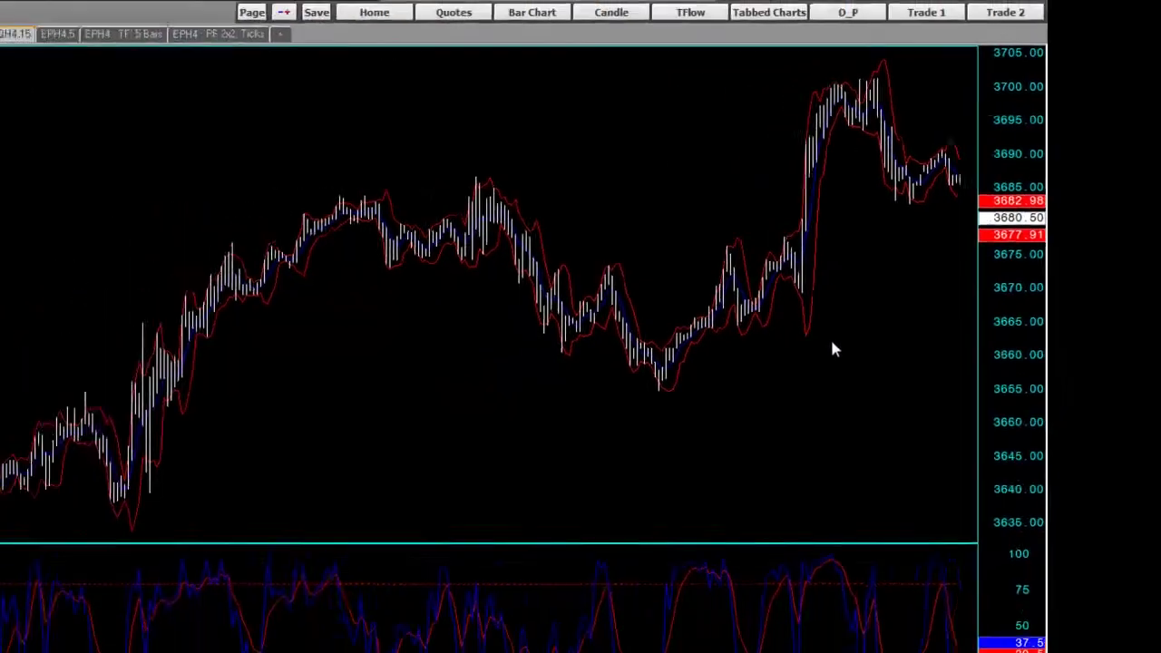
pyautogui.moveTo(795, 280); pyautogui.dragTo(842, 281)
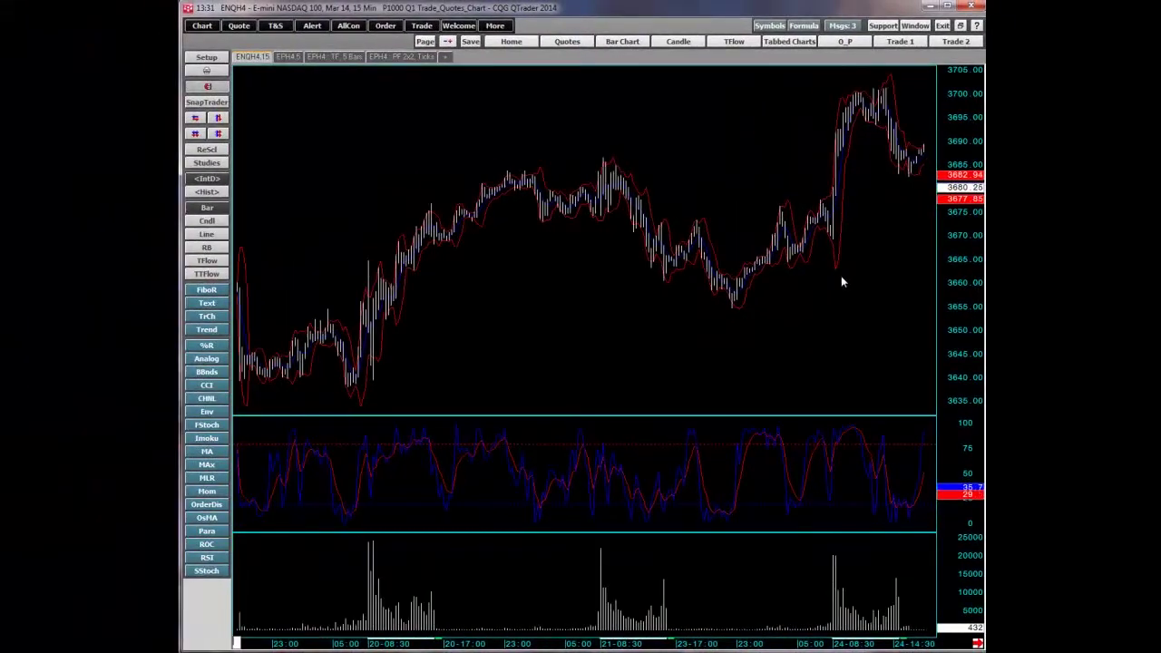
# - Jump to the latest bars and revert the time axis to default spacing
pyautogui.click(978, 645)
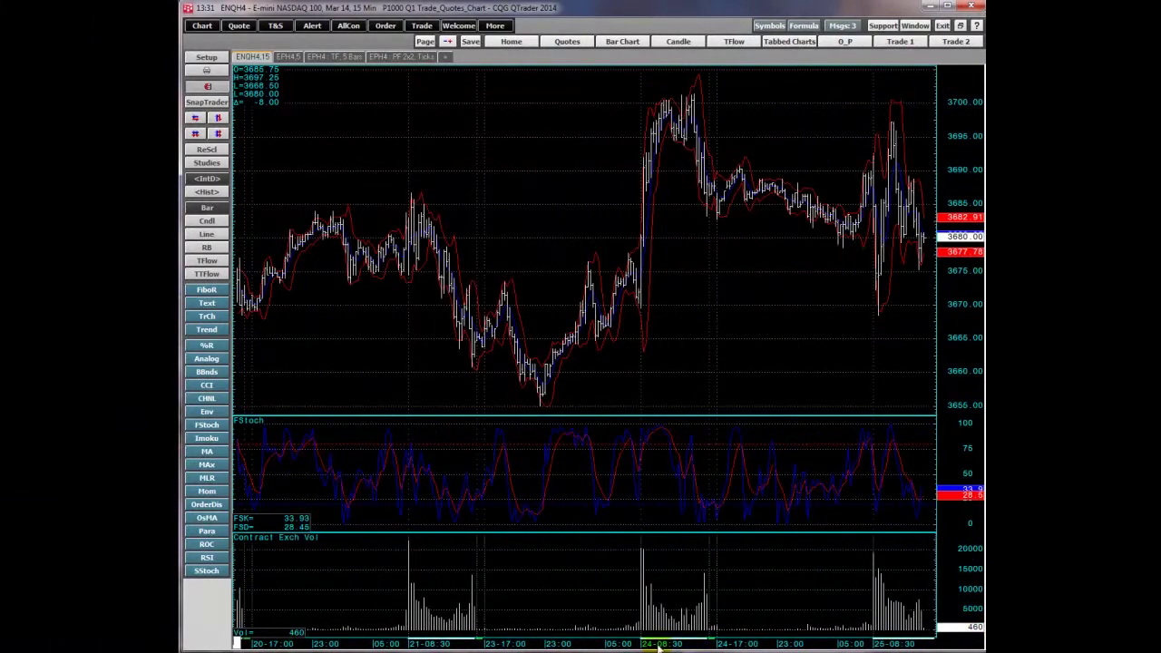
pyautogui.rightClick(769, 646)
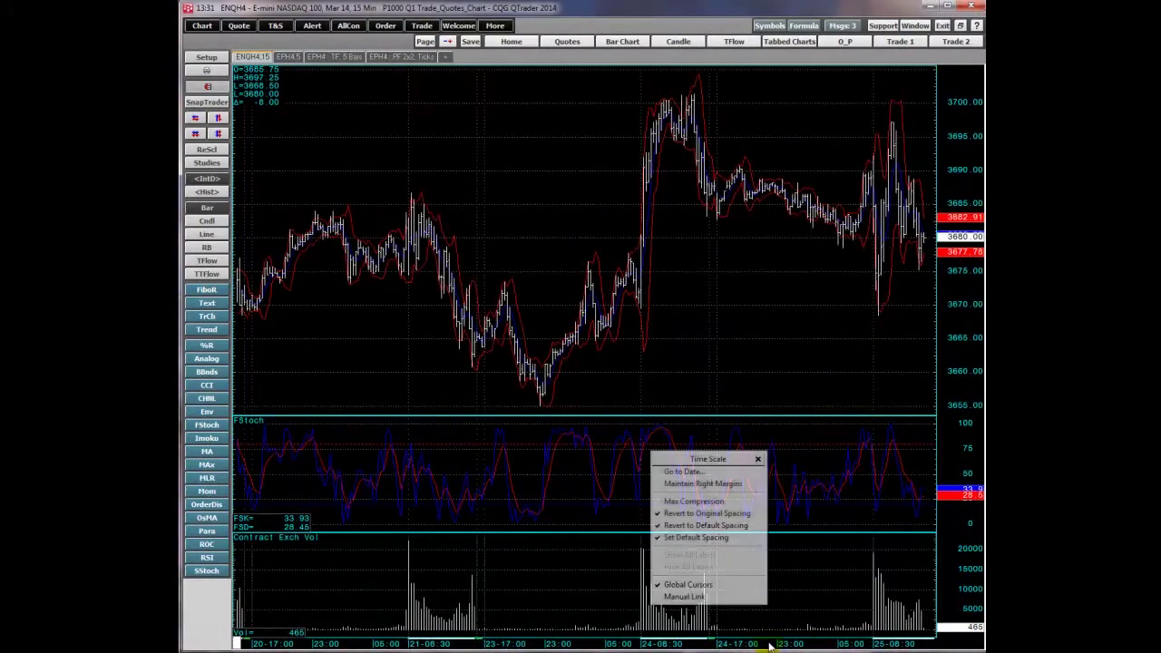
pyautogui.click(738, 528)
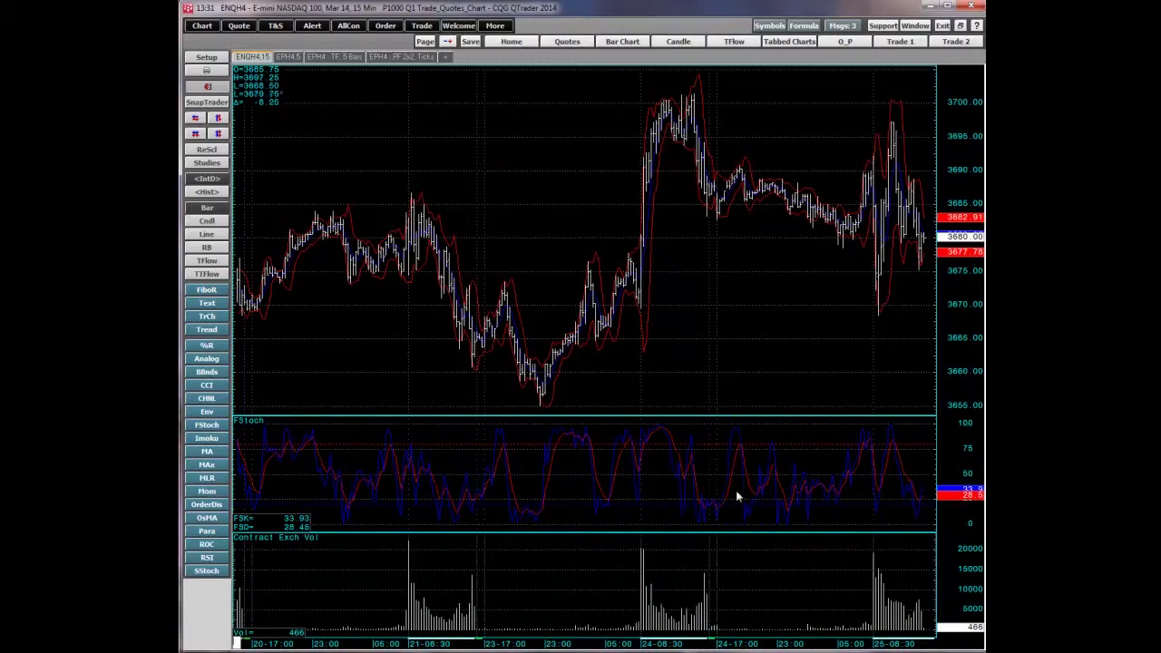
# - Use Go to Date to jump the chart to 02/04/2014
pyautogui.rightClick(753, 644)
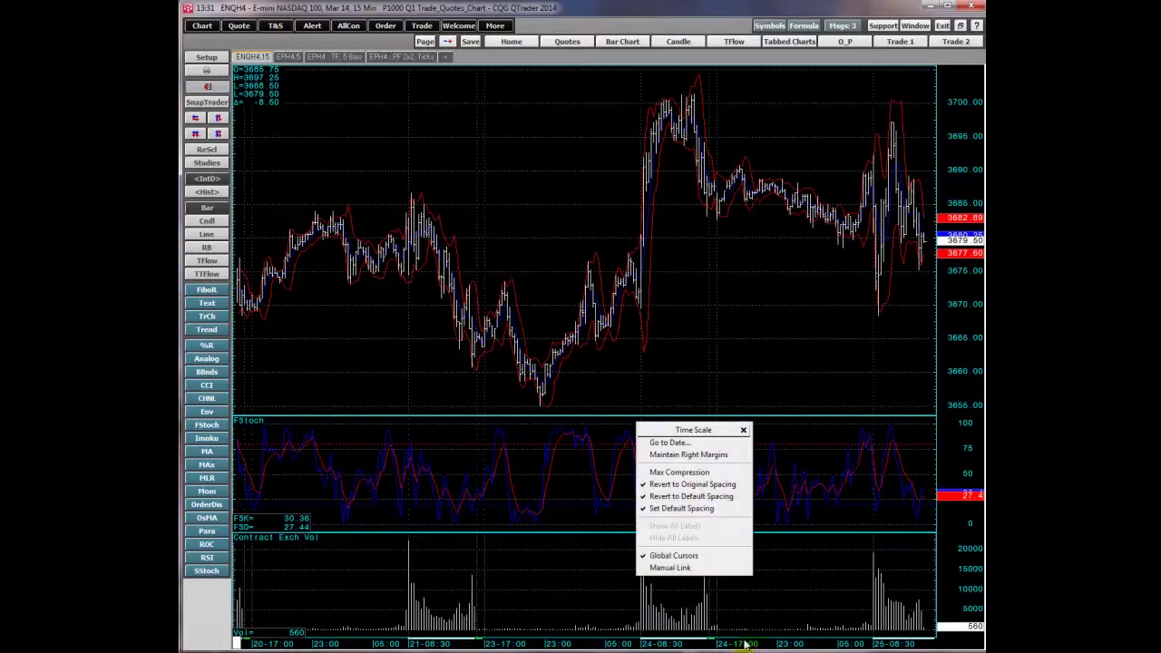
pyautogui.click(691, 442)
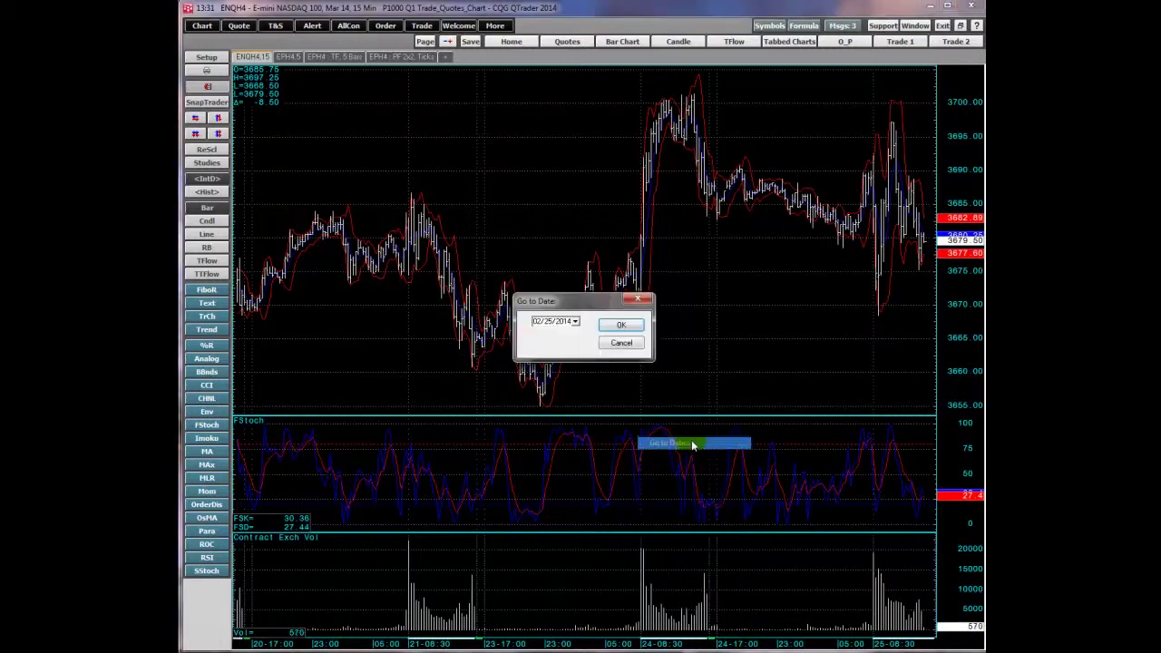
pyautogui.click(575, 321)
pyautogui.click(497, 382)
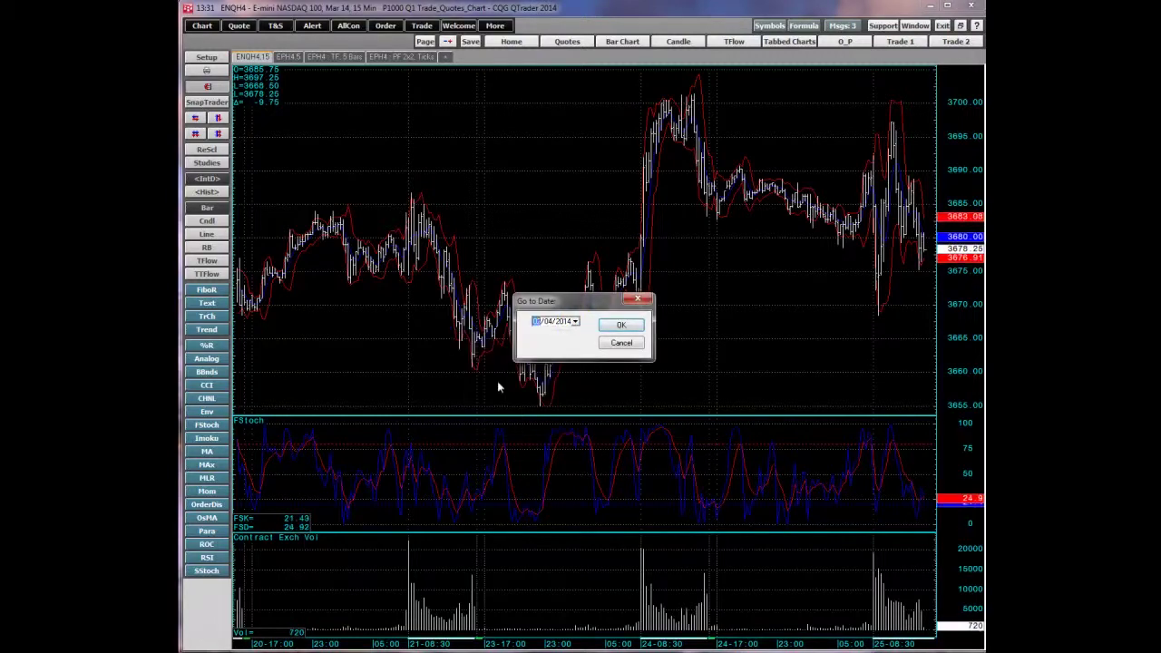
pyautogui.click(624, 326)
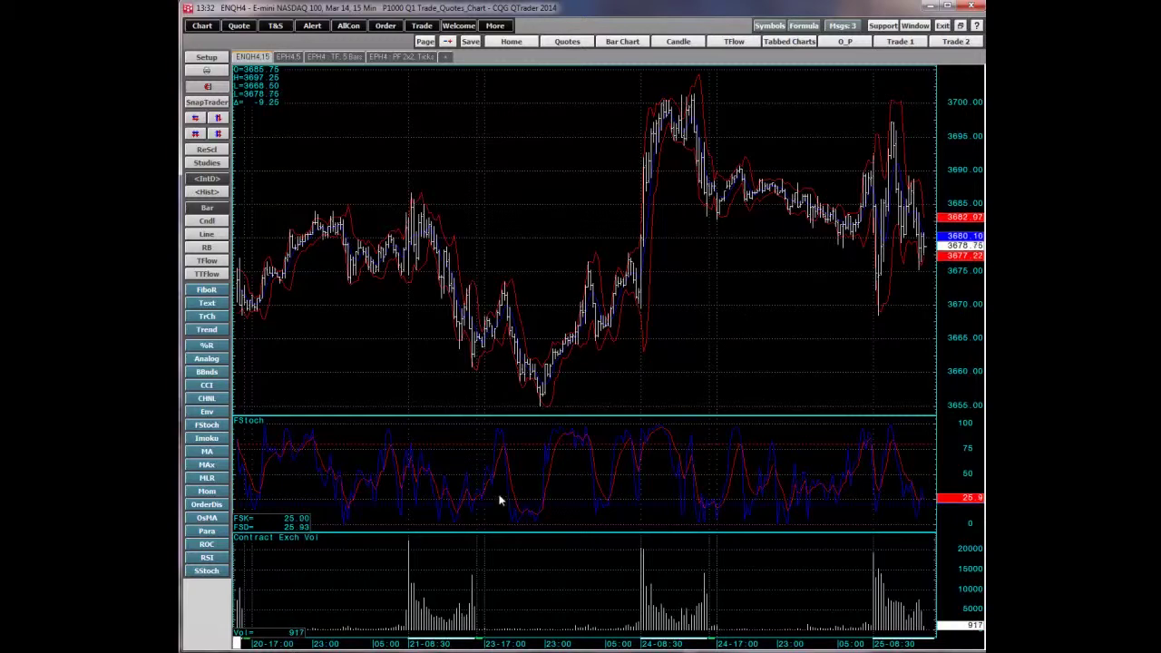
pyautogui.doubleClick(200, 606)
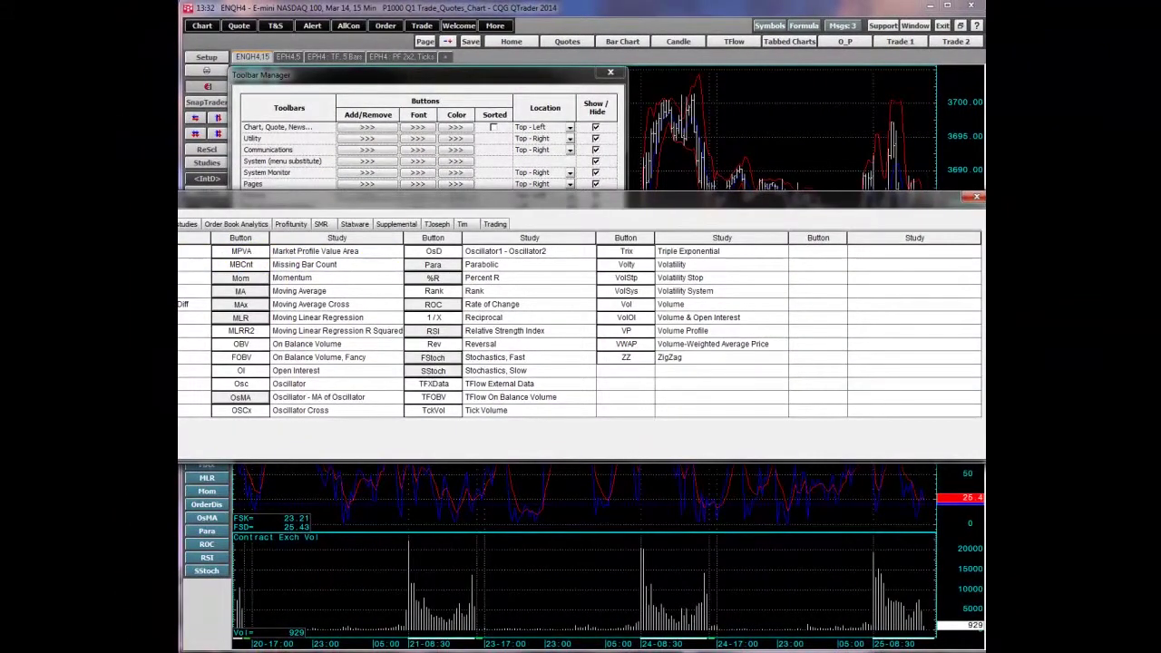
pyautogui.moveTo(140, 205); pyautogui.dragTo(560, 227)
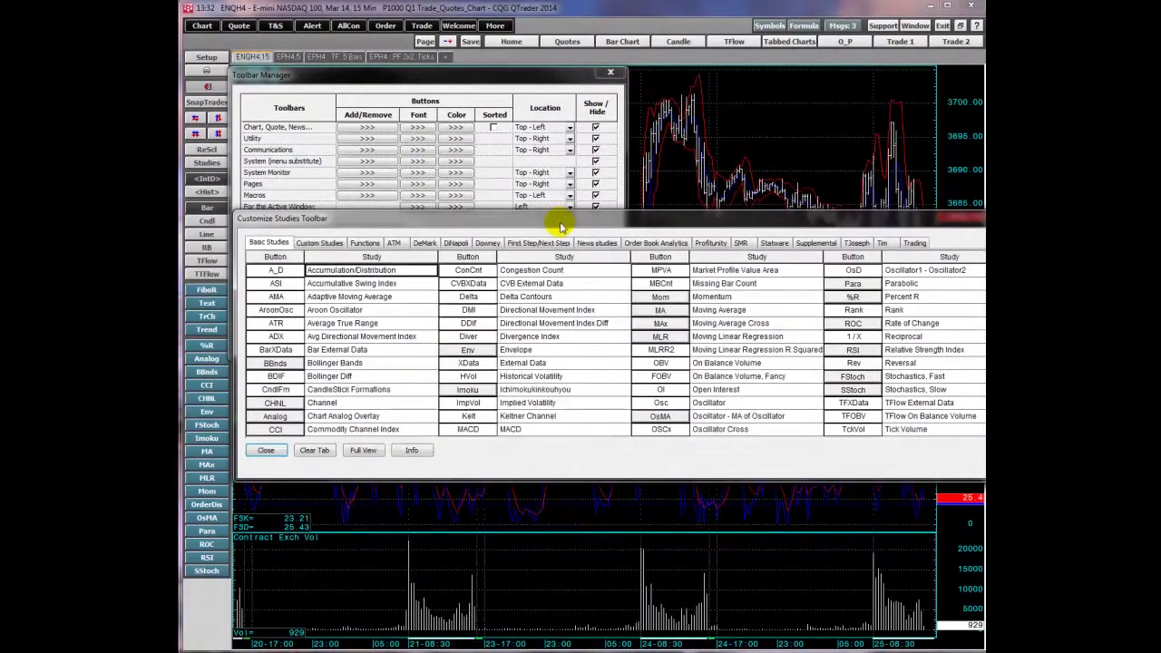
pyautogui.click(267, 450)
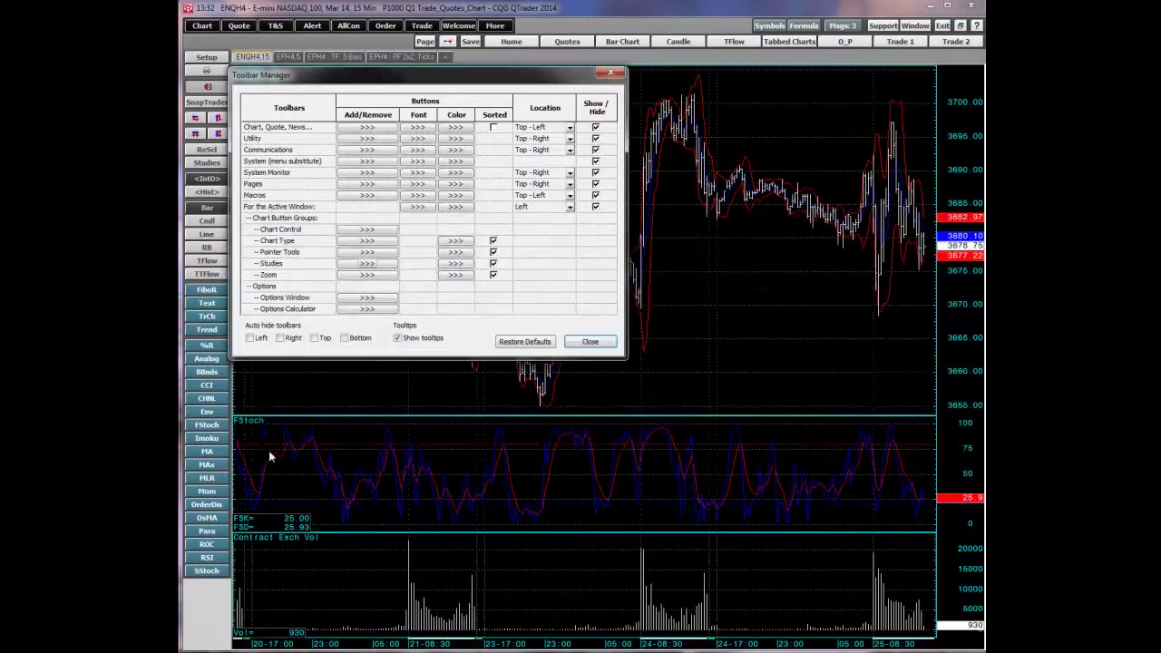
pyautogui.click(589, 343)
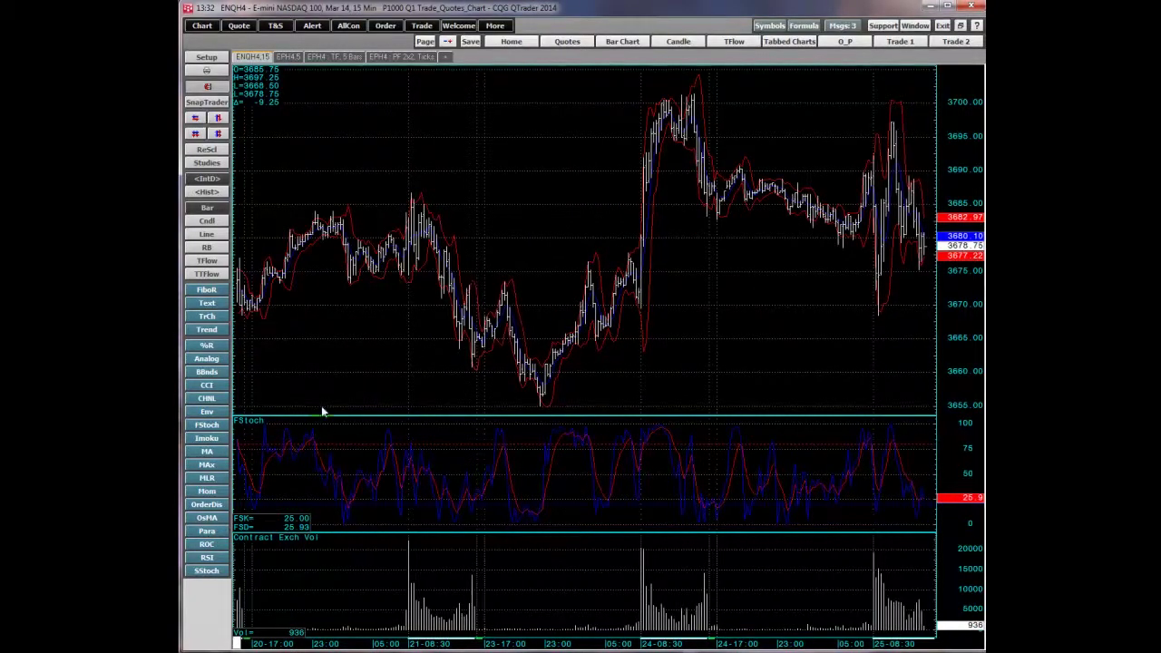
pyautogui.click(207, 450)
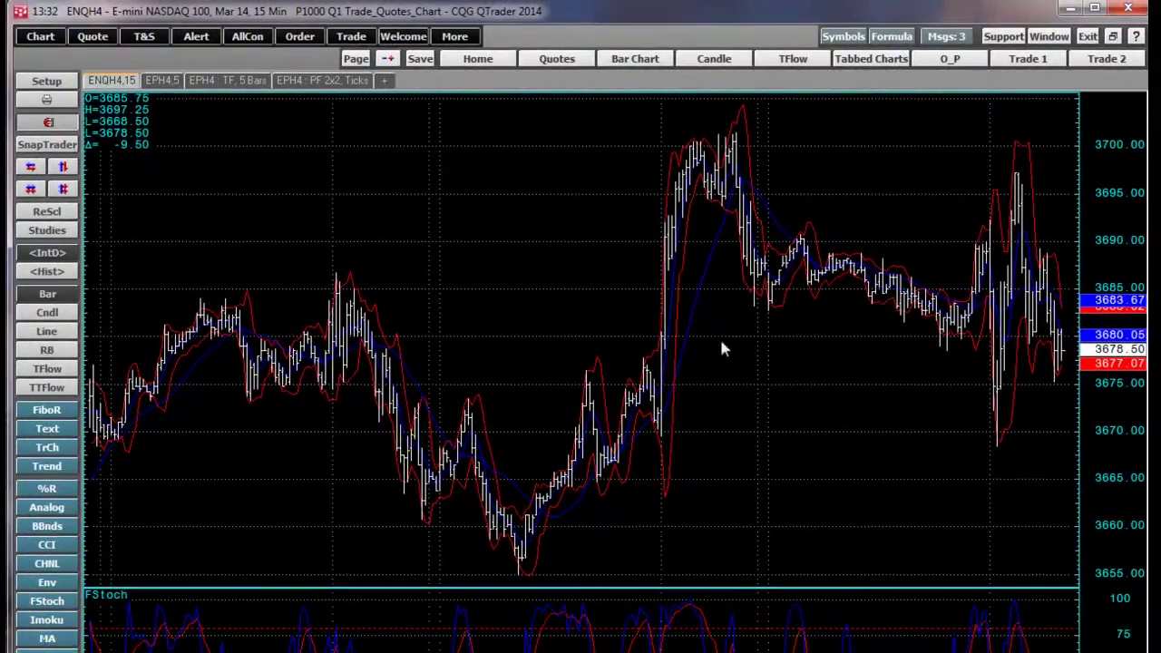
# - Open the chart's Add Study list with Basic Studies as the category
pyautogui.moveTo(691, 310)
pyautogui.rightClick(524, 264)
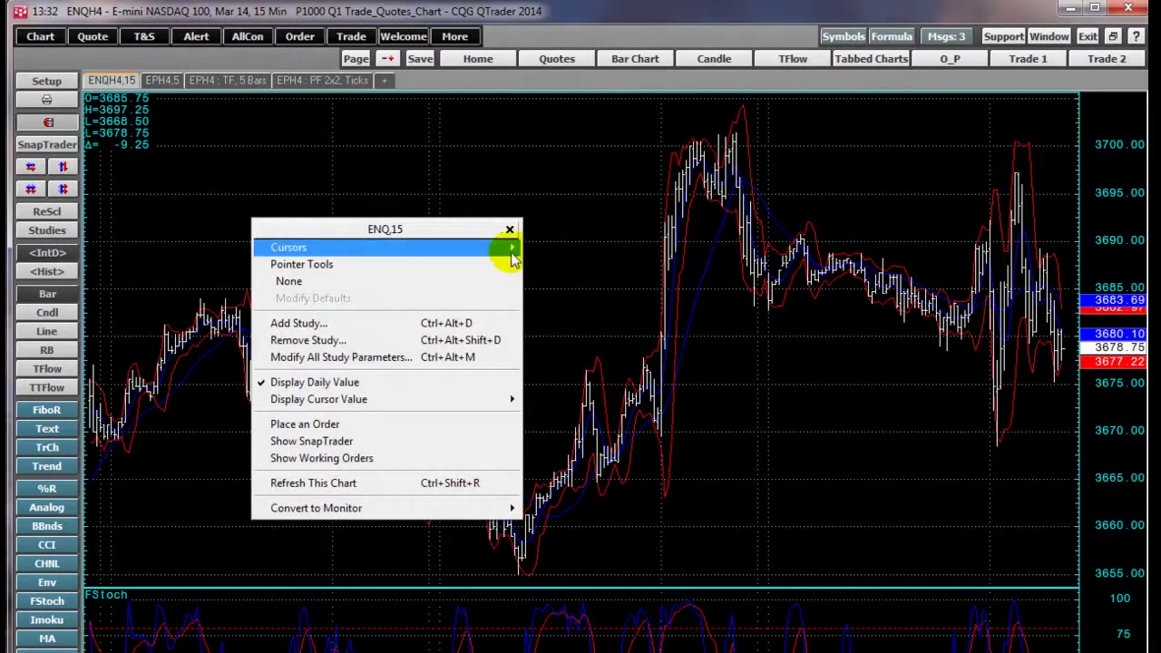
pyautogui.click(408, 323)
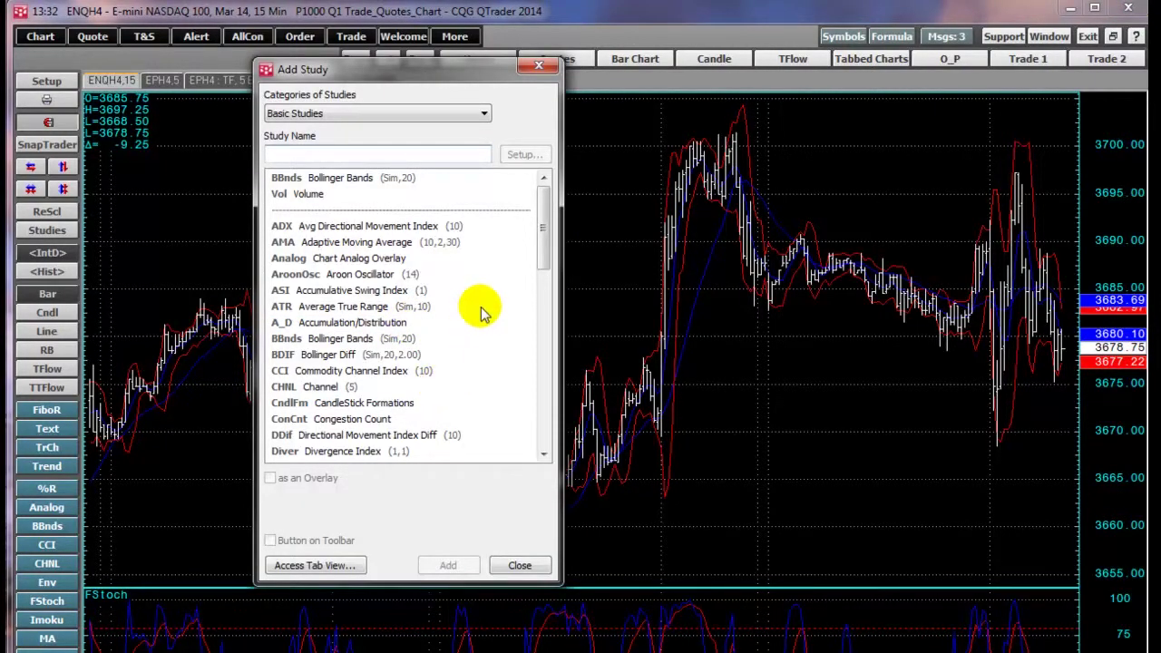
pyautogui.click(483, 114)
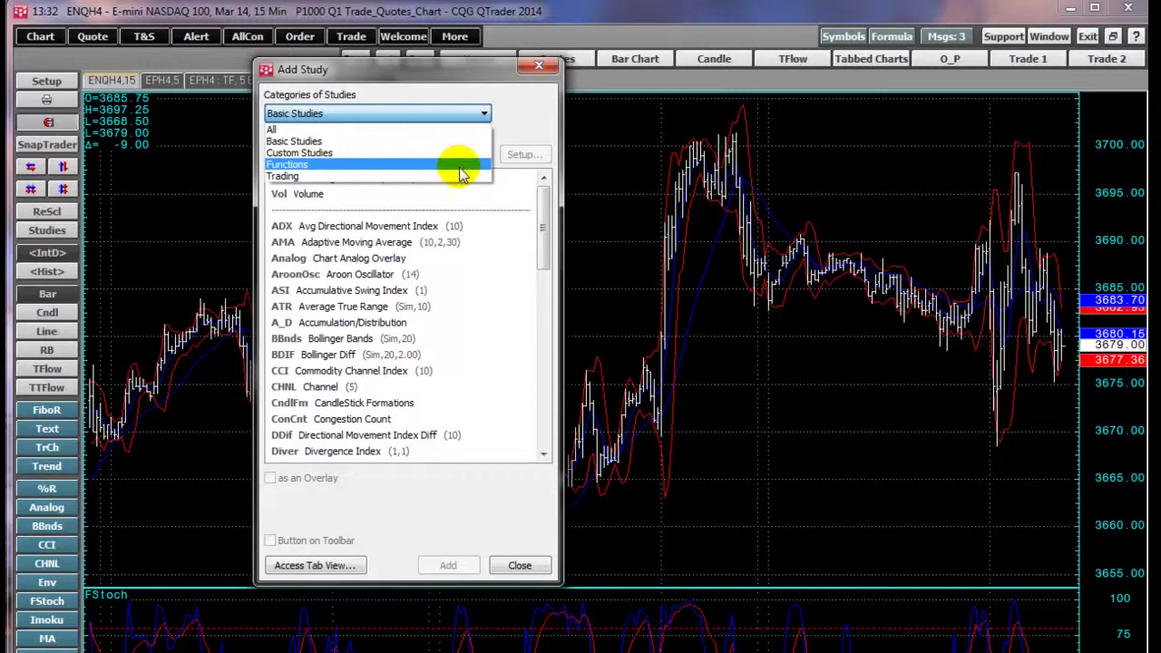
pyautogui.click(528, 116)
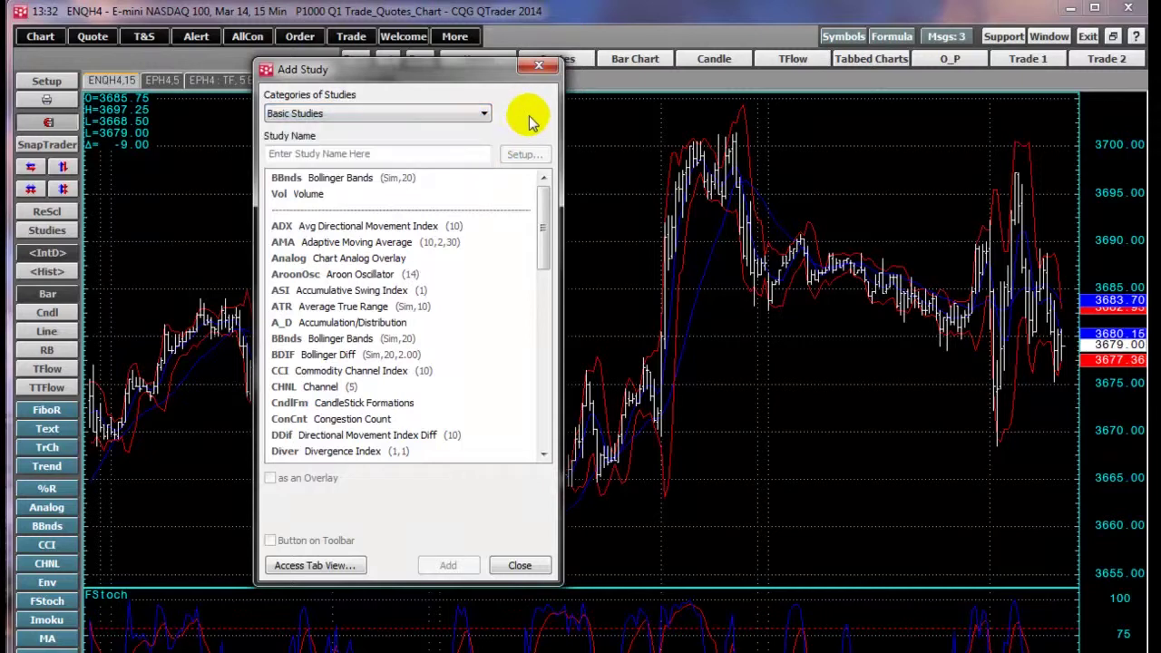
# - Search 'rs', choose Relative Strength Index with default settings, and add it to the chart
pyautogui.click(336, 156)
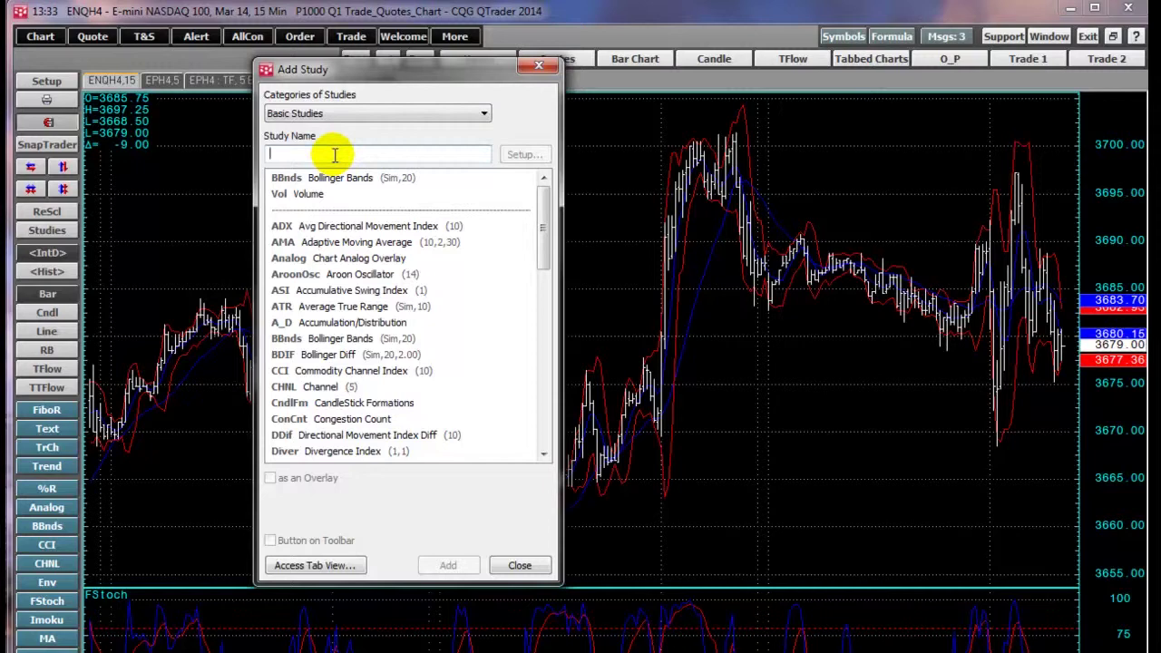
pyautogui.write('rs')
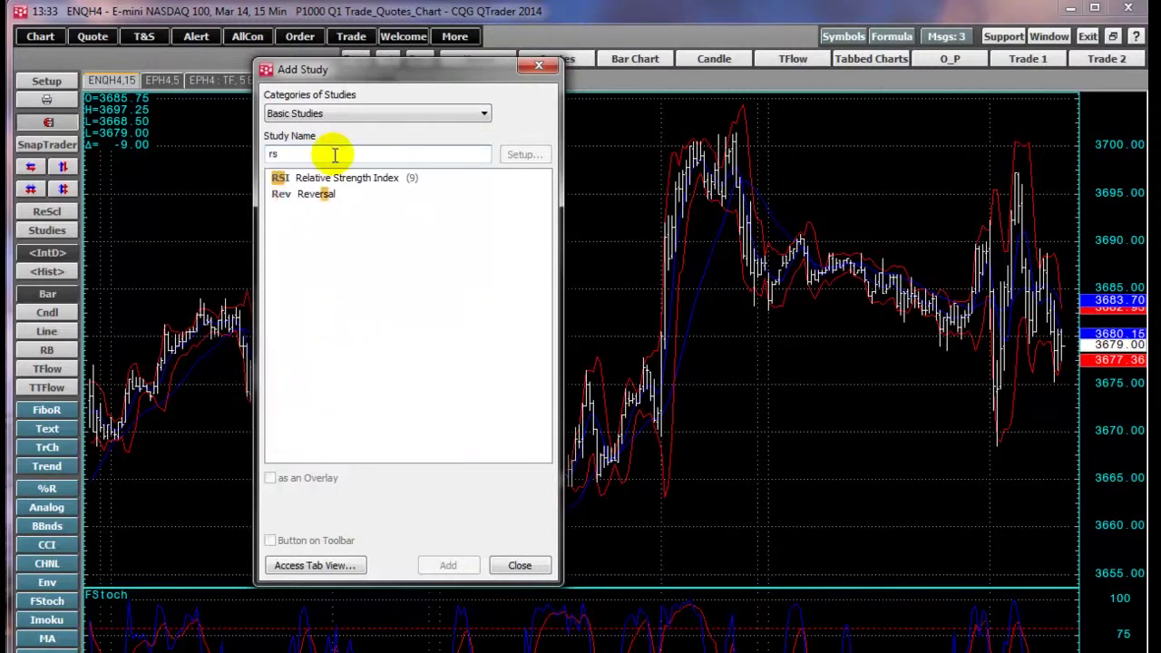
pyautogui.click(337, 181)
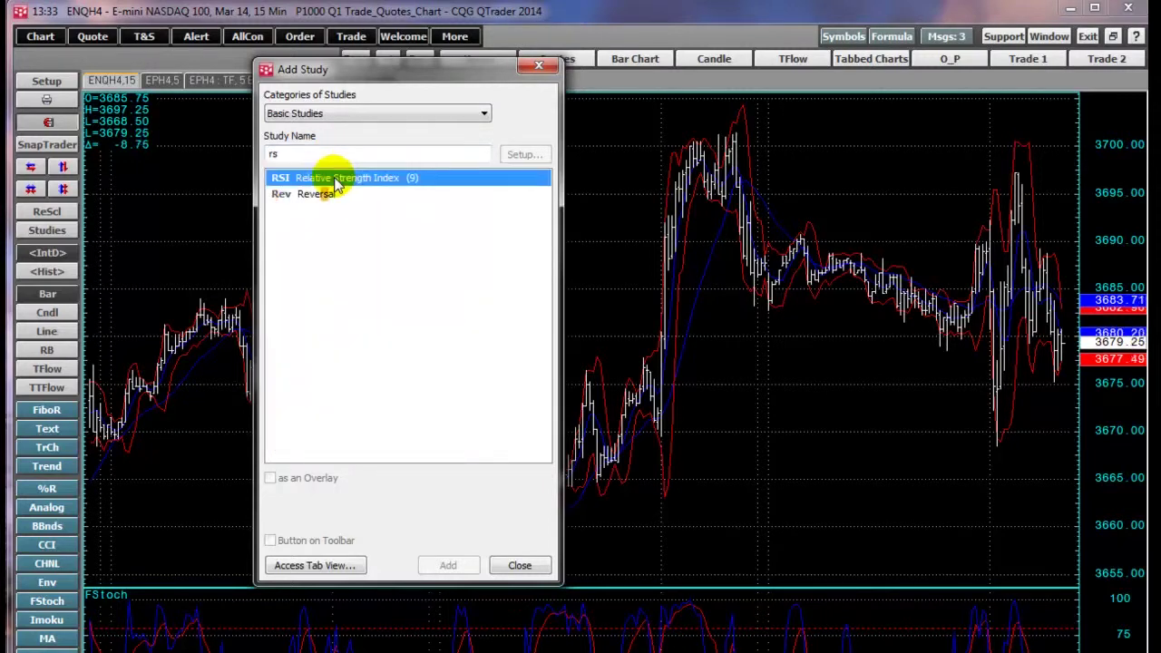
pyautogui.click(524, 155)
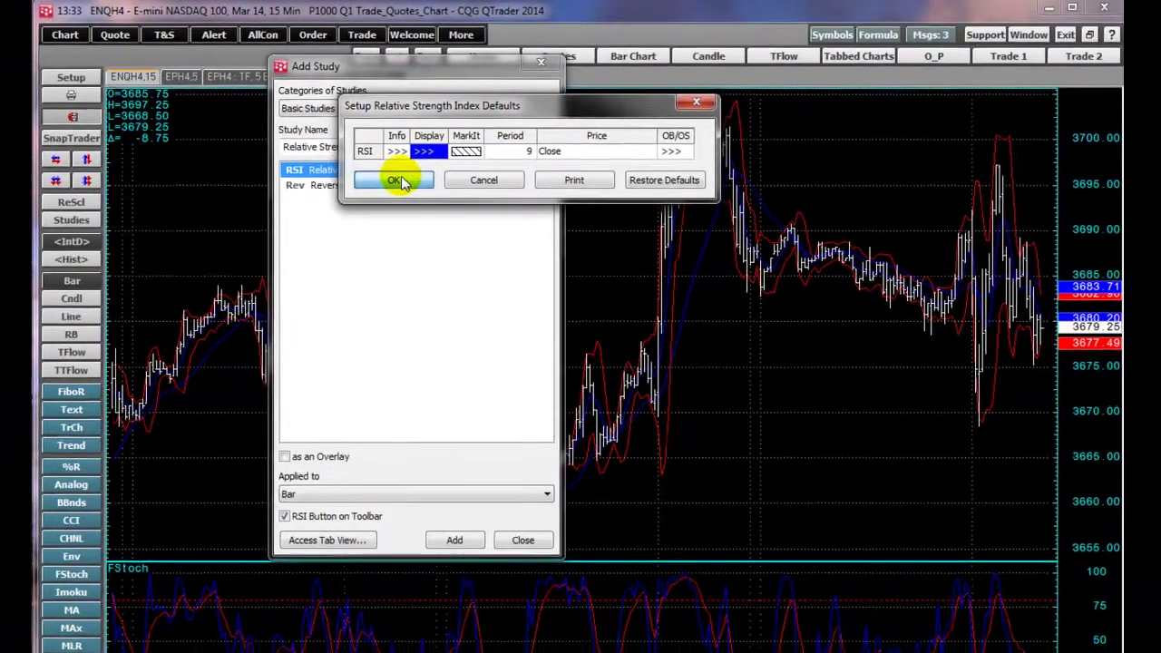
pyautogui.click(384, 188)
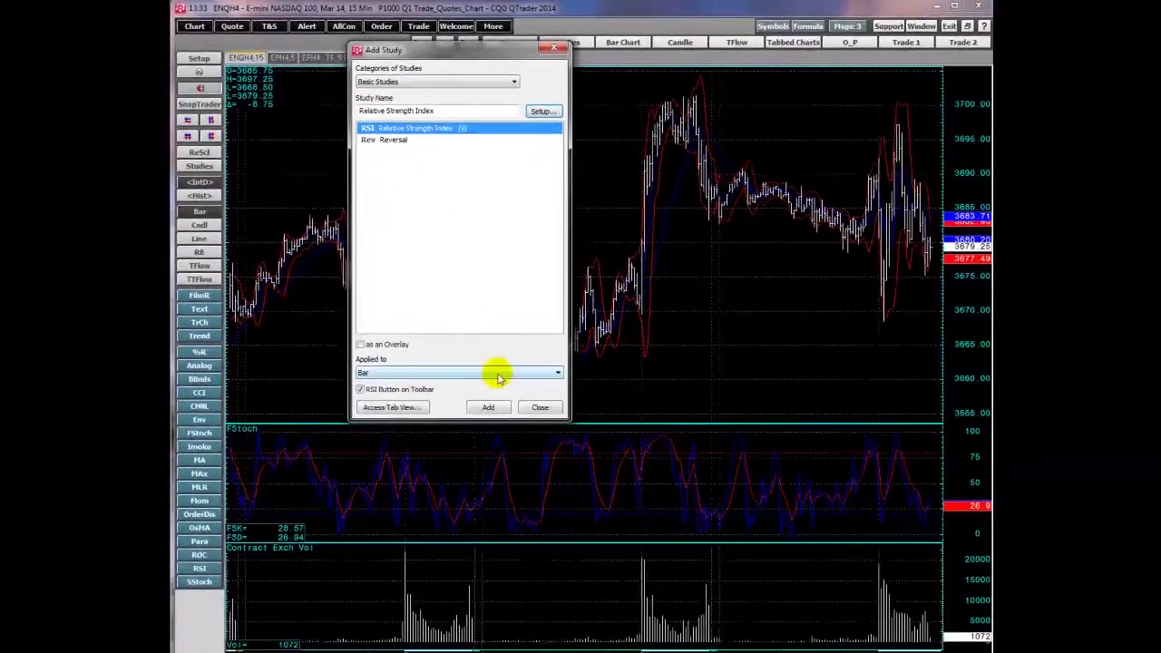
pyautogui.click(475, 457)
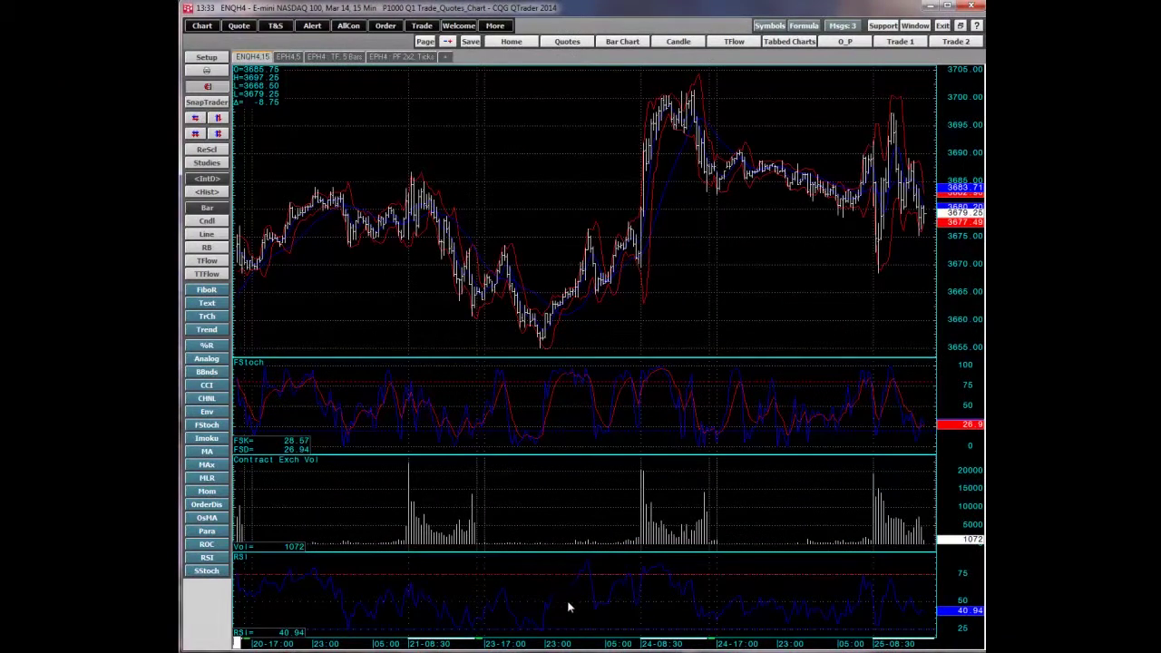
pyautogui.moveTo(575, 605)
# - Remove the RSI study through Remove Study and close the removal window
pyautogui.rightClick(557, 147)
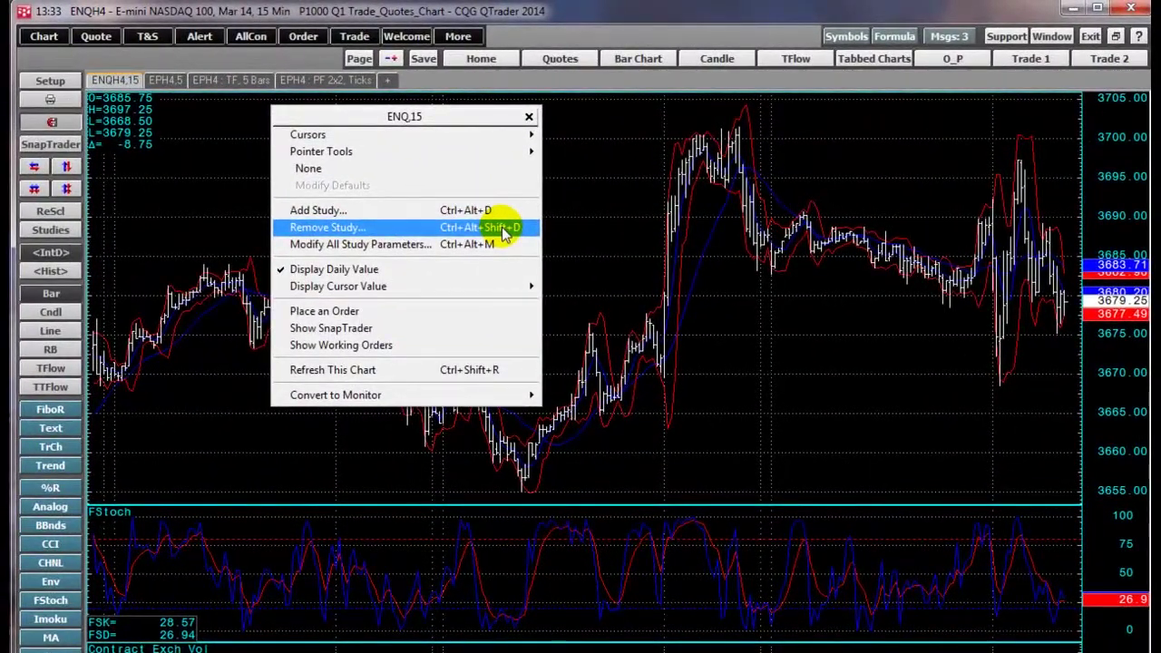
pyautogui.click(504, 233)
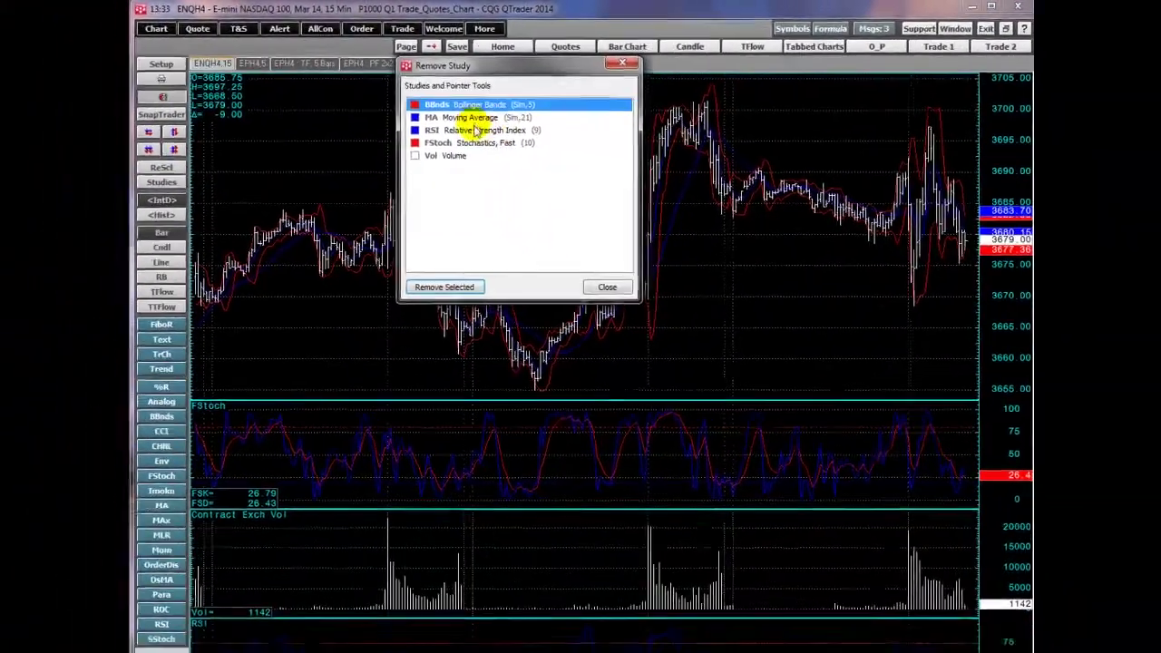
pyautogui.click(445, 165)
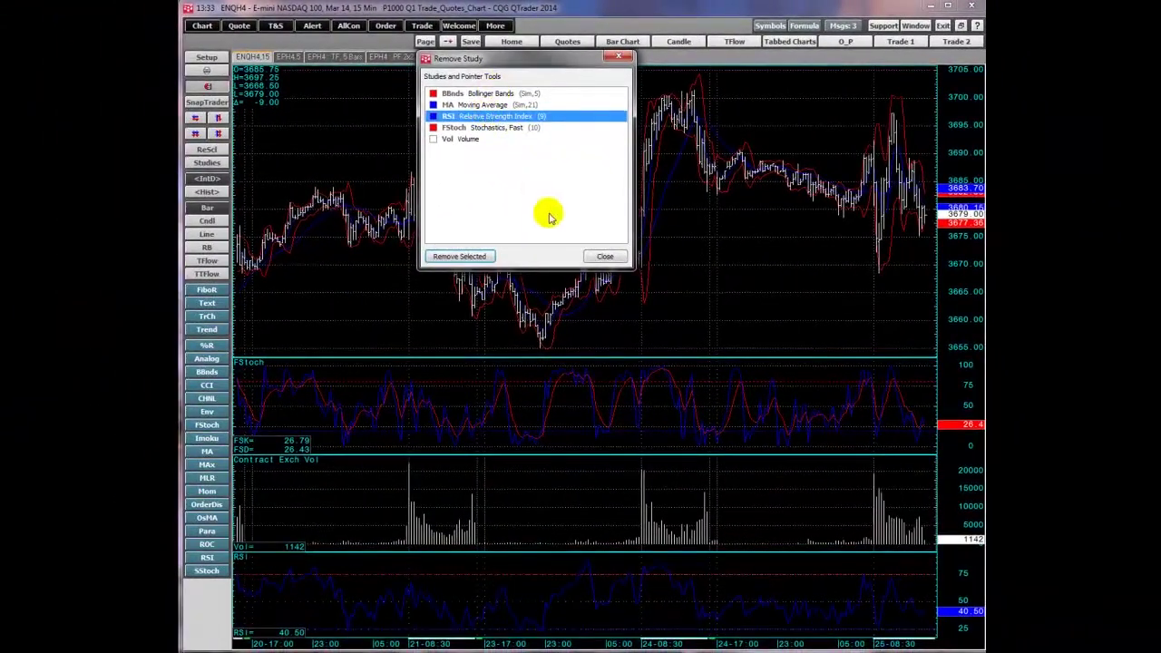
pyautogui.click(468, 257)
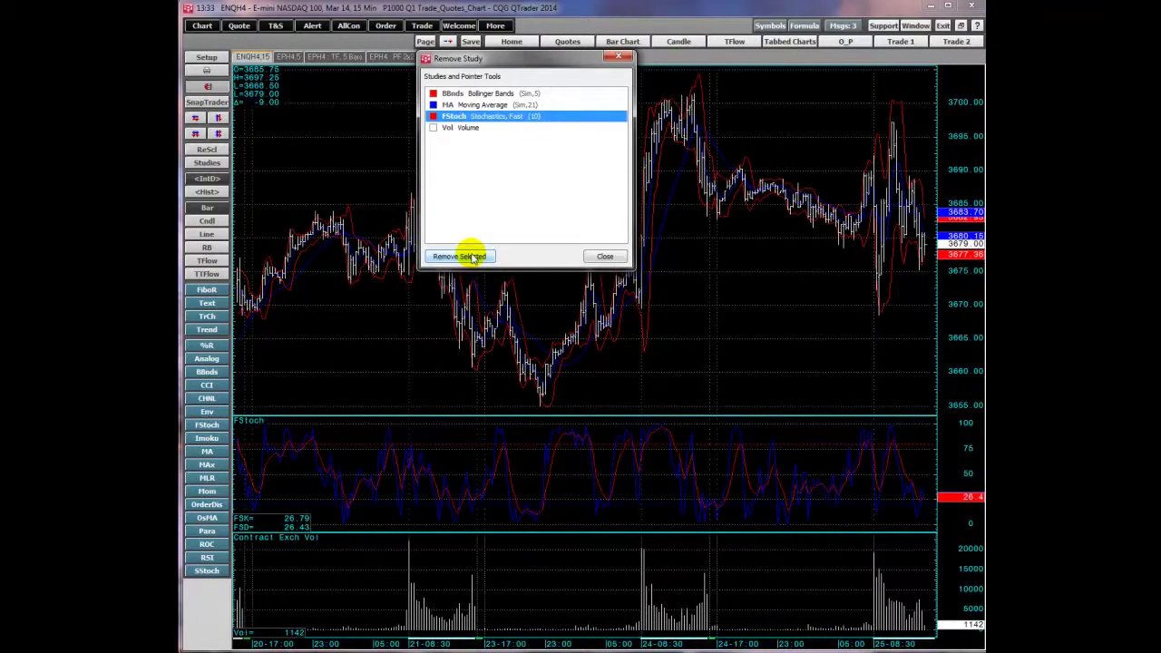
pyautogui.click(601, 257)
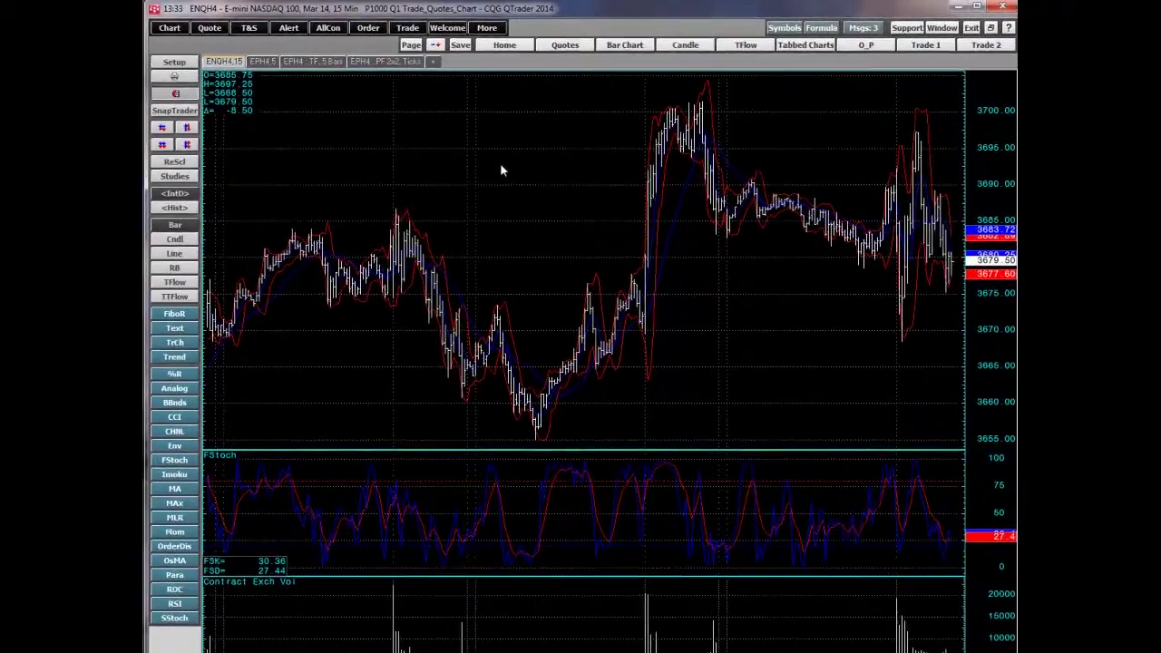
pyautogui.rightClick(508, 160)
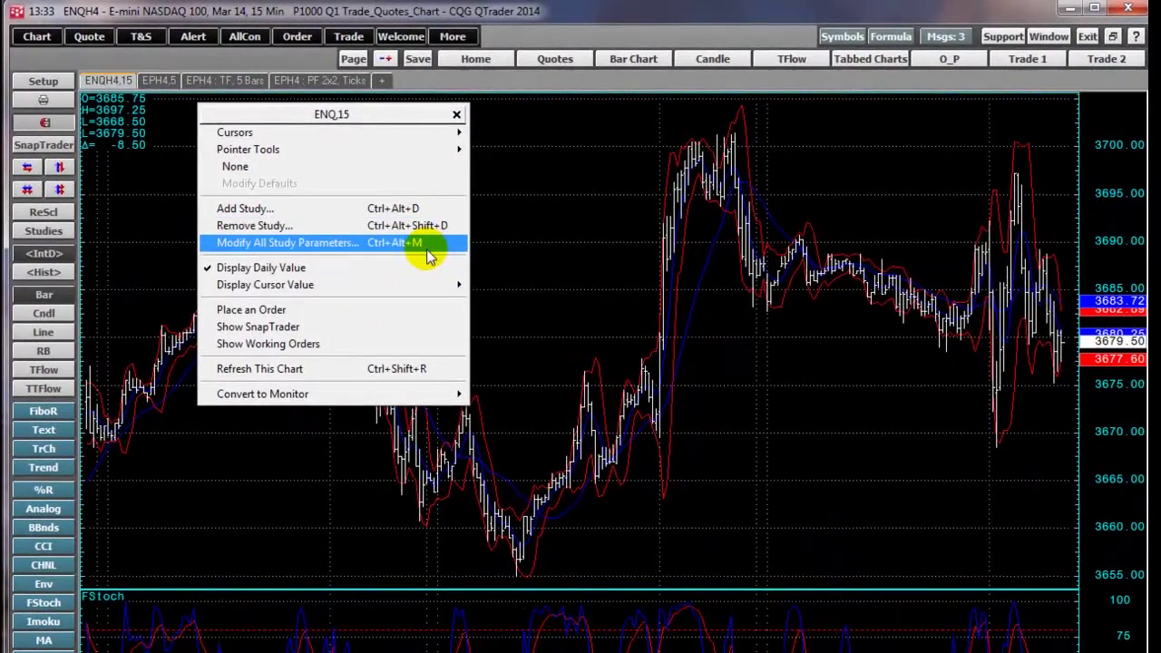
pyautogui.click(427, 251)
pyautogui.moveTo(252, 174); pyautogui.dragTo(425, 175)
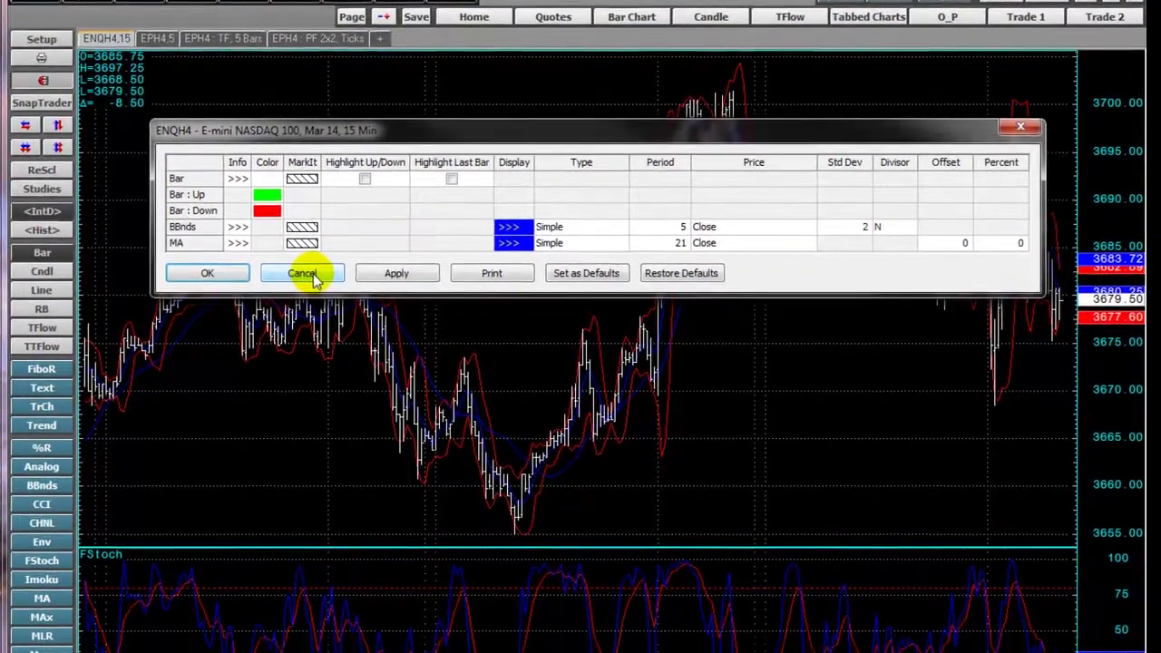
pyautogui.click(303, 315)
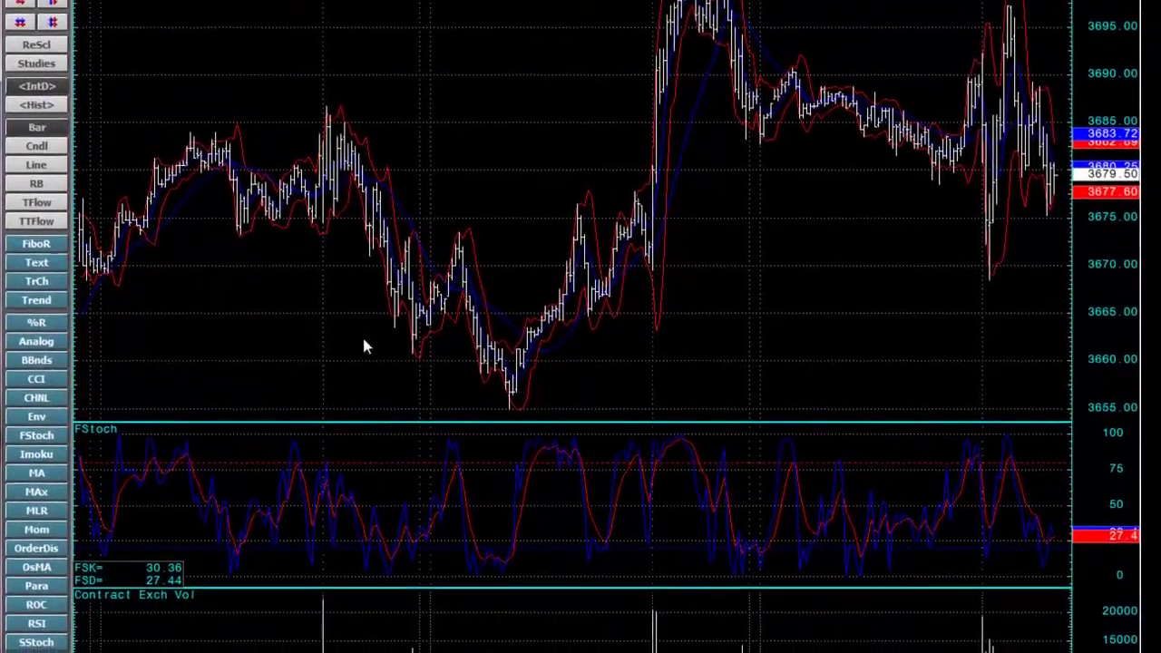
pyautogui.rightClick(479, 450)
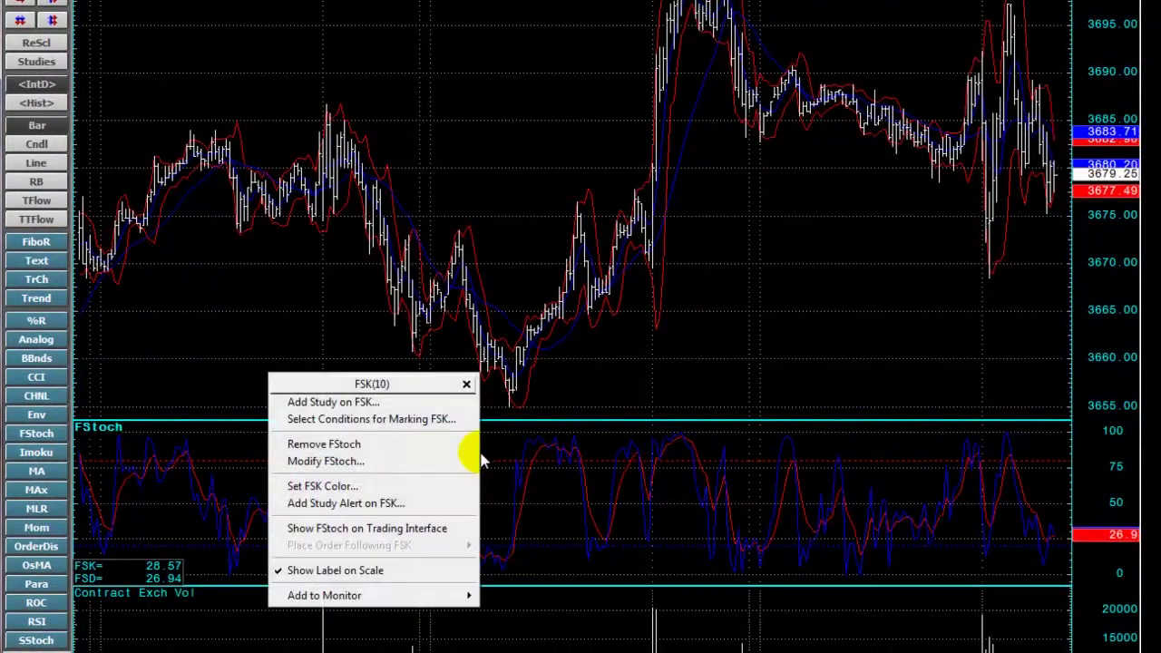
pyautogui.click(436, 464)
pyautogui.moveTo(407, 407); pyautogui.dragTo(587, 397)
pyautogui.click(314, 489)
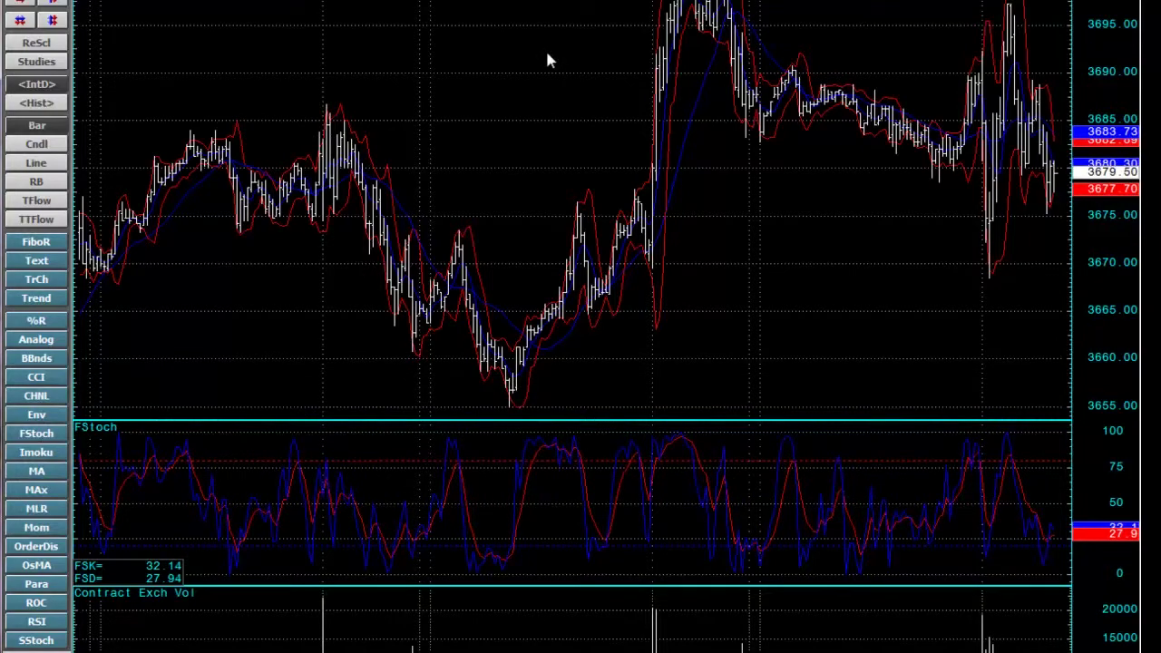
pyautogui.click(624, 236)
# - Add the cqg.RSILow condition (9-period RSI under 20) to the bar-marking conditions
pyautogui.rightClick(624, 236)
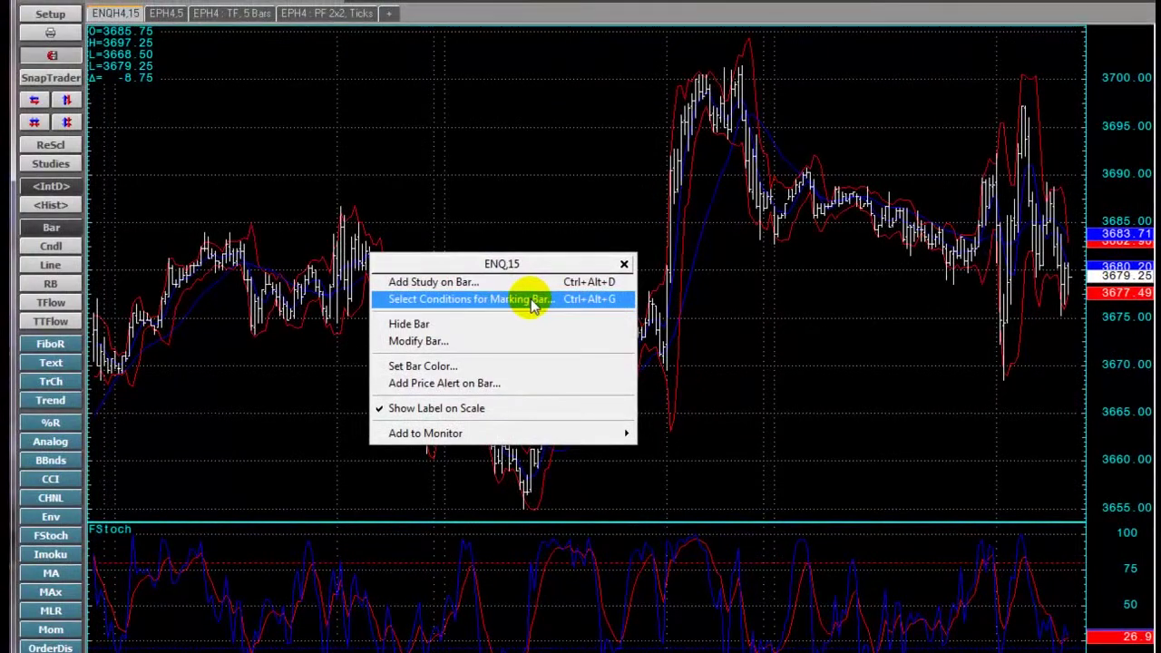
pyautogui.click(533, 305)
pyautogui.moveTo(521, 169); pyautogui.dragTo(501, 127)
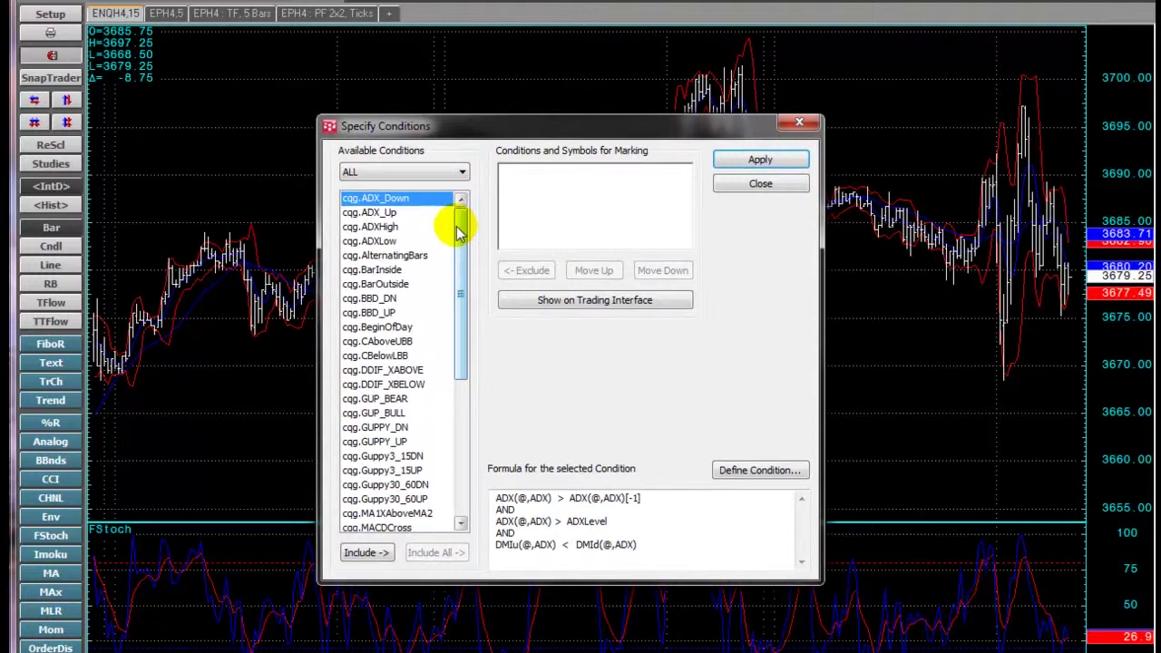
pyautogui.moveTo(458, 233); pyautogui.dragTo(461, 292)
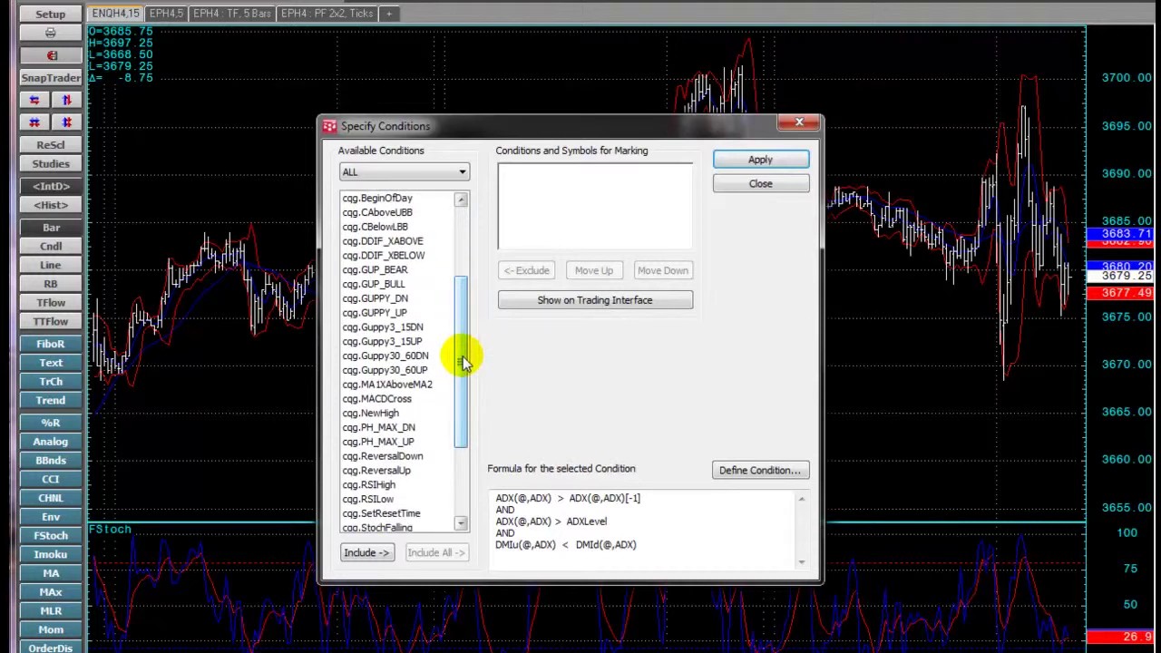
pyautogui.click(372, 500)
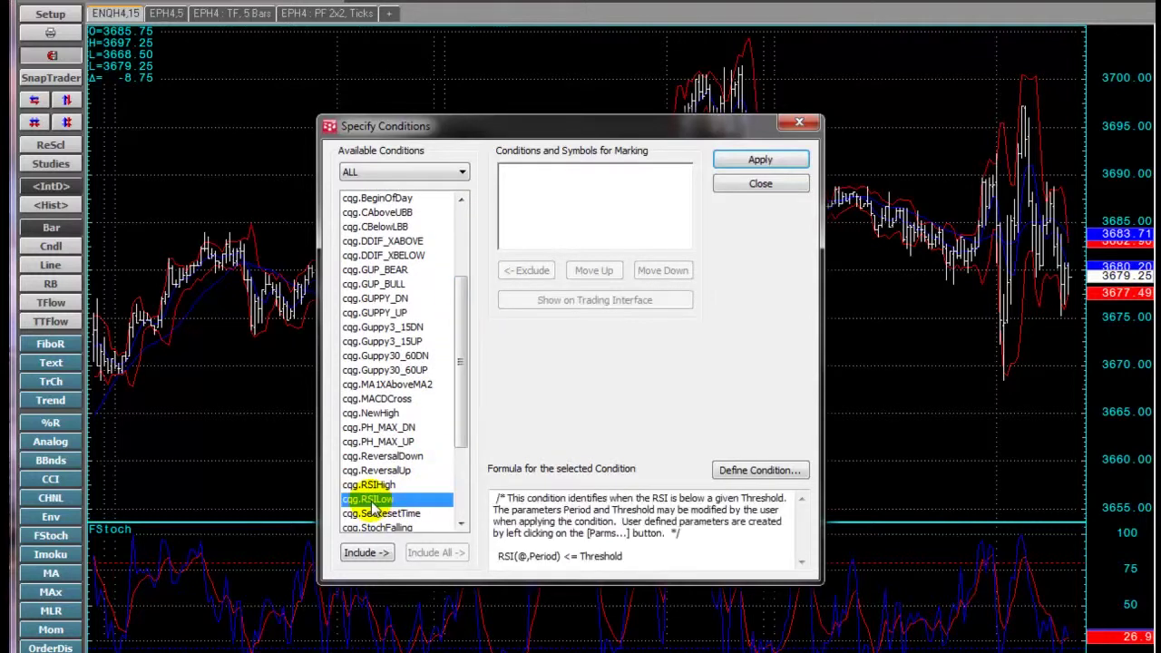
pyautogui.click(374, 553)
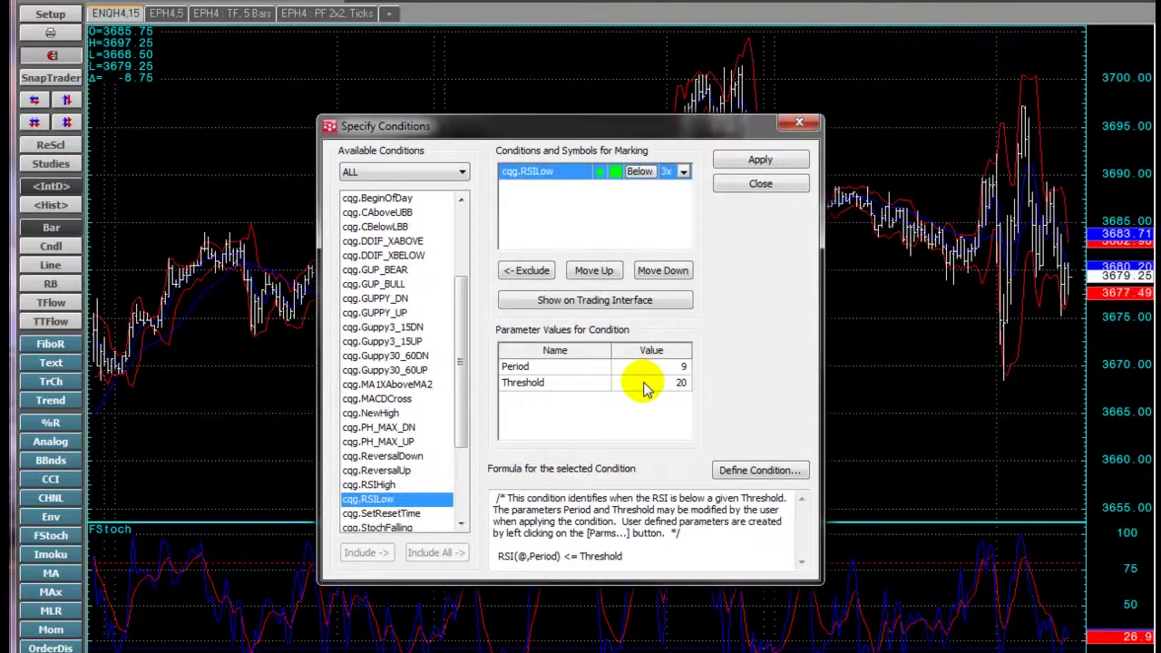
# - Mark matching bars with a green 3x arrow below them and show 1-minute bars
pyautogui.click(600, 173)
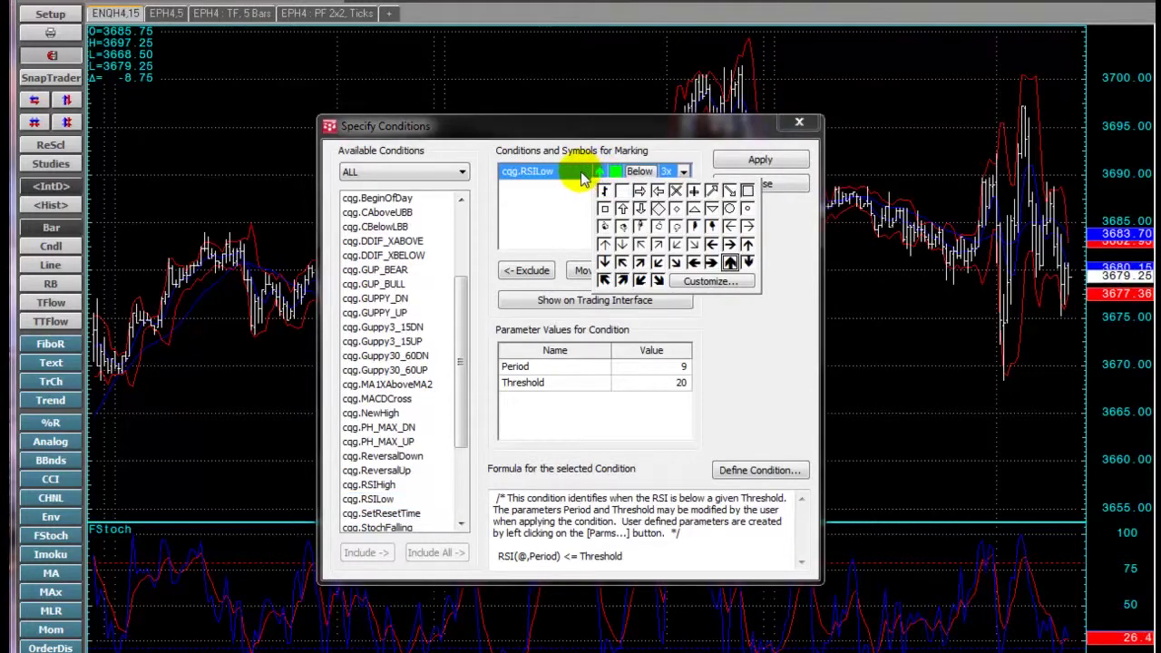
pyautogui.click(572, 175)
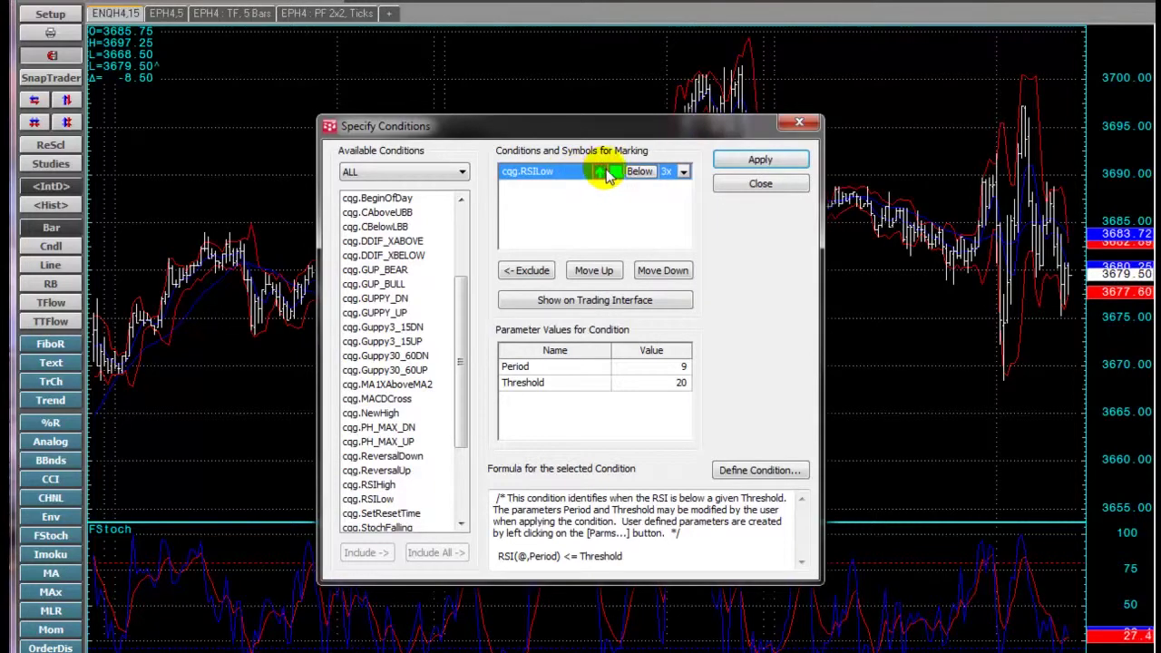
pyautogui.click(608, 171)
pyautogui.click(617, 175)
pyautogui.click(640, 173)
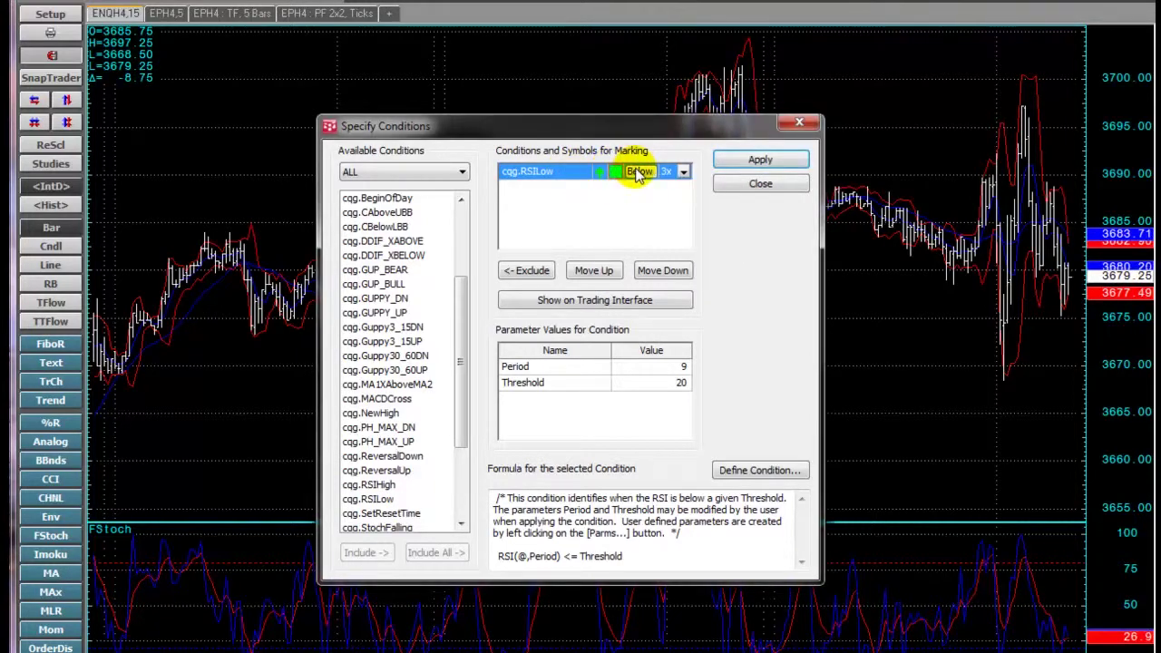
pyautogui.click(639, 172)
pyautogui.click(684, 172)
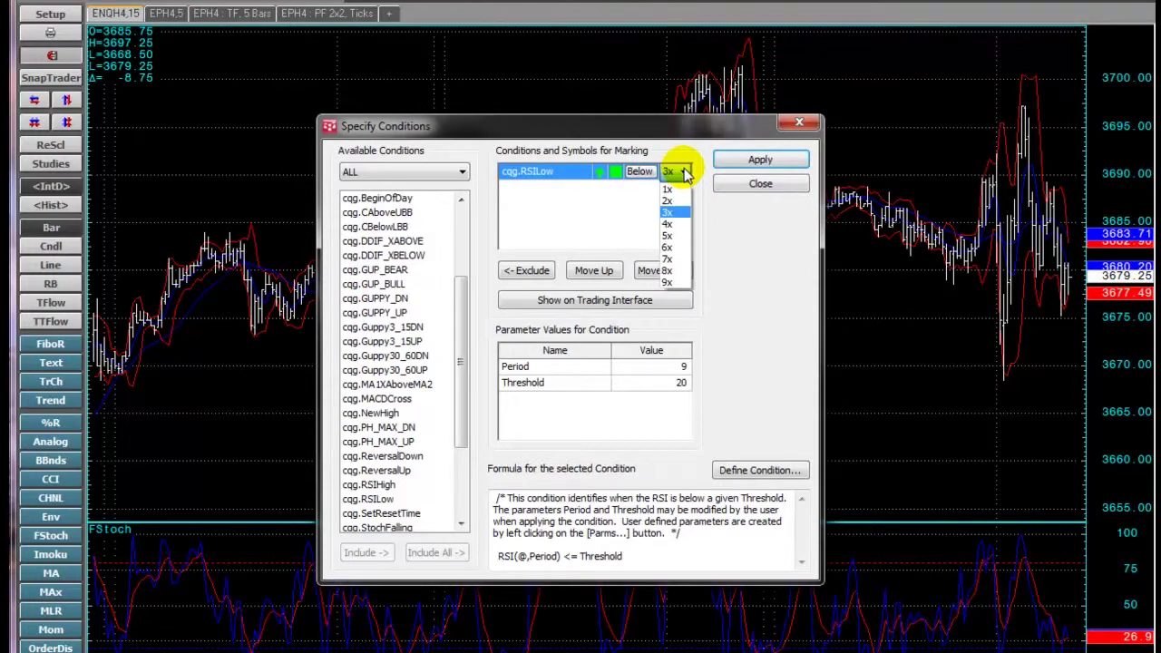
pyautogui.click(684, 172)
pyautogui.click(769, 162)
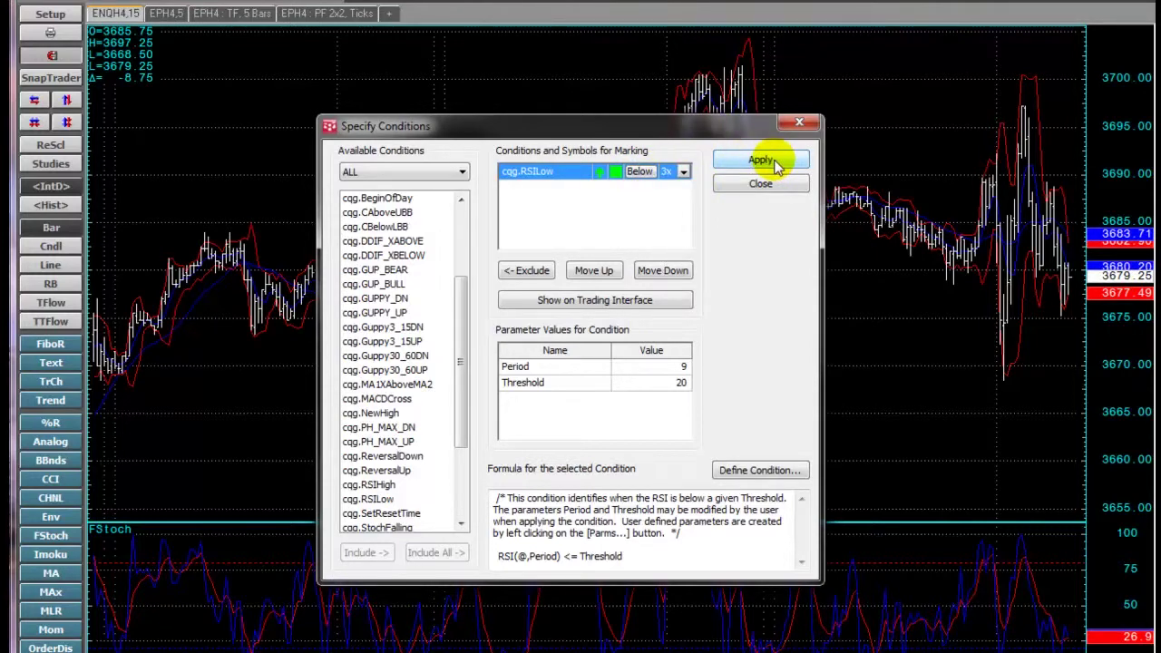
pyautogui.click(760, 185)
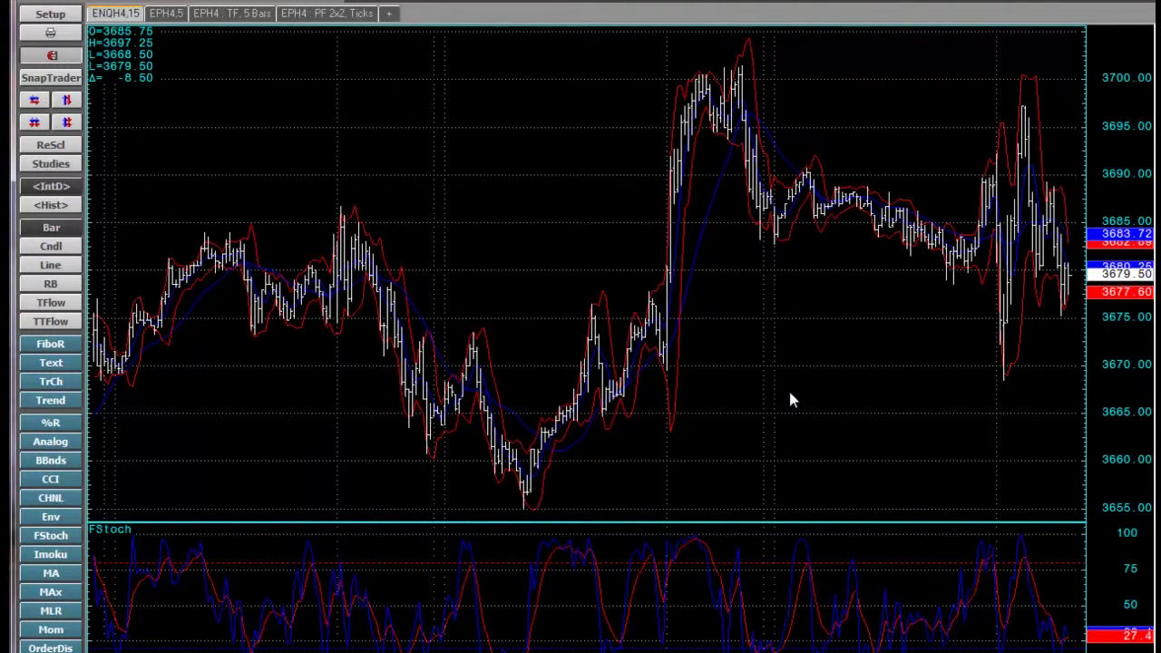
pyautogui.press('1')
pyautogui.press('Return')
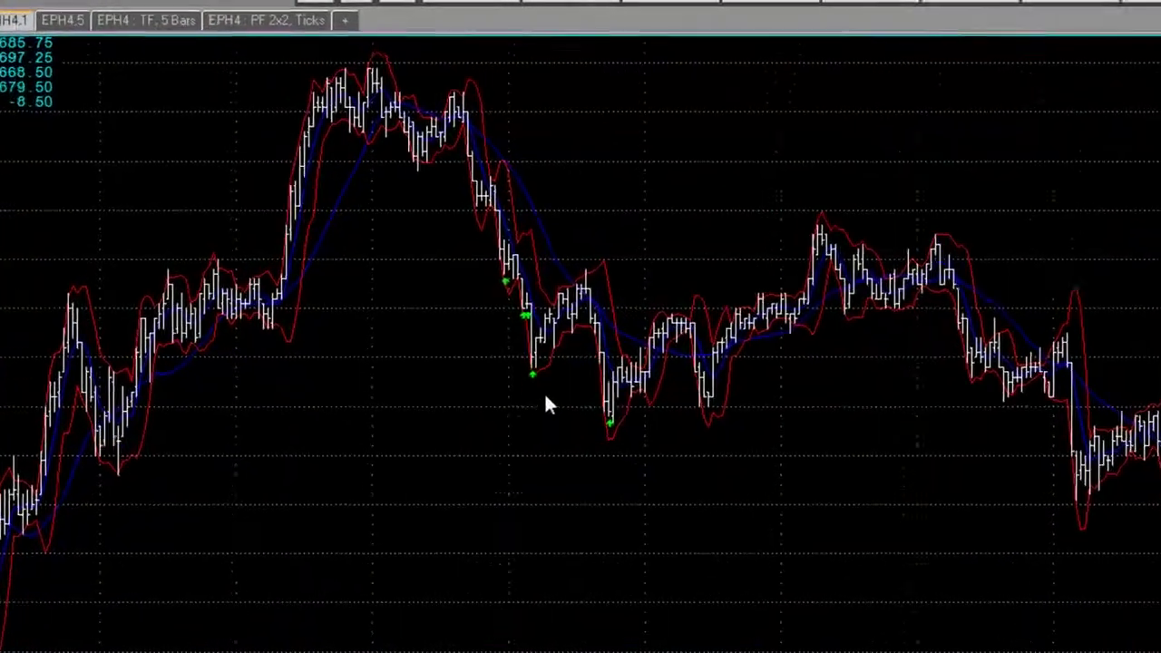
# - Use the ? context help on the chart to open the Charting help page
pyautogui.moveTo(613, 470)
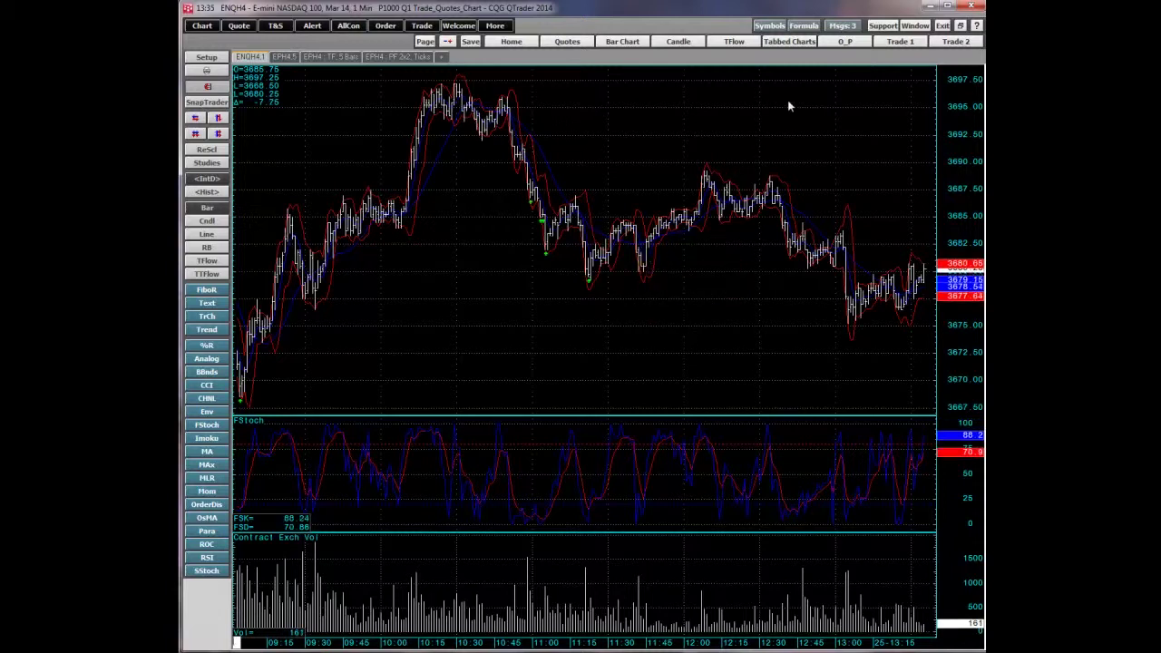
pyautogui.click(976, 28)
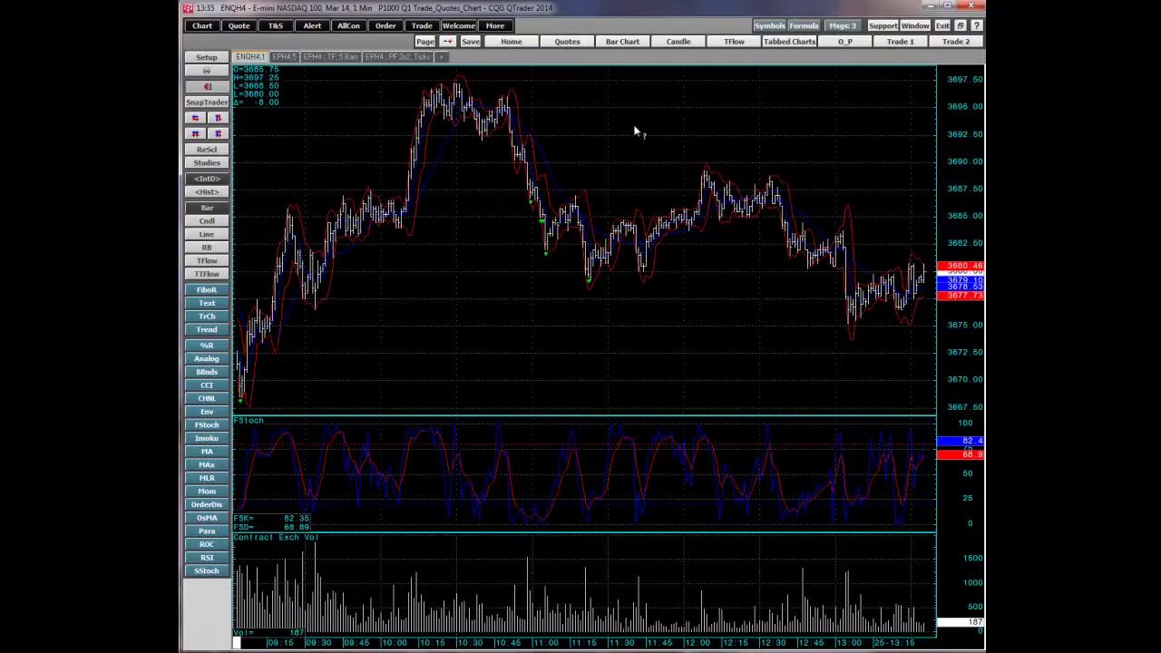
pyautogui.click(529, 174)
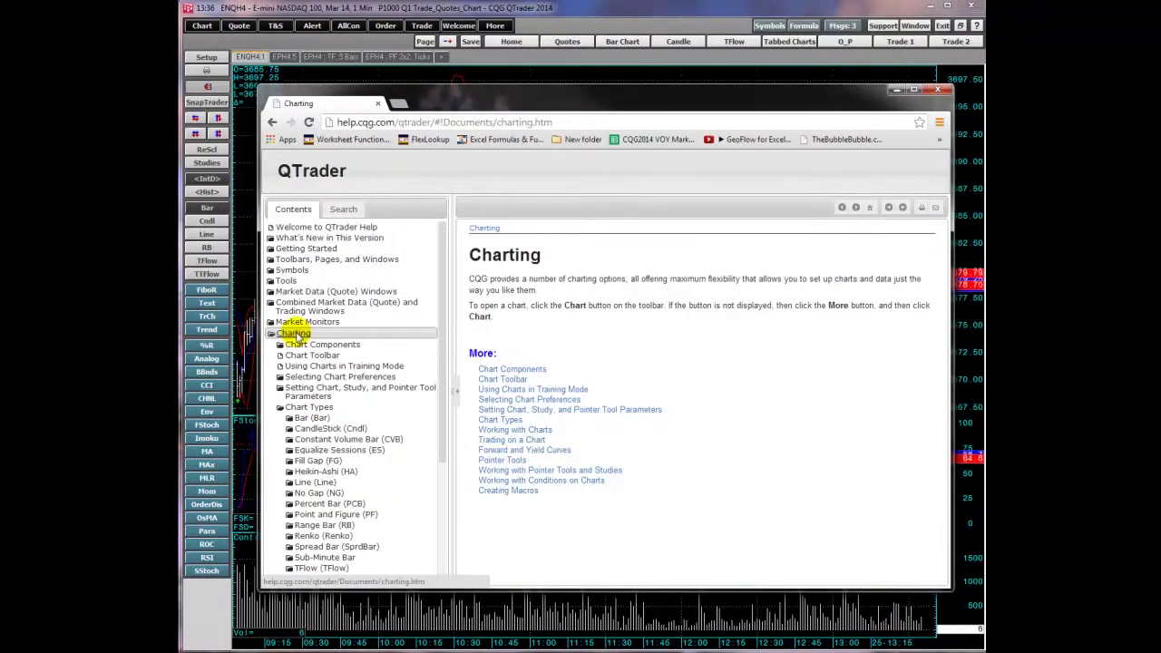
# - View the Bar (Bar) chart-type help topic, then close the help window
pyautogui.click(313, 418)
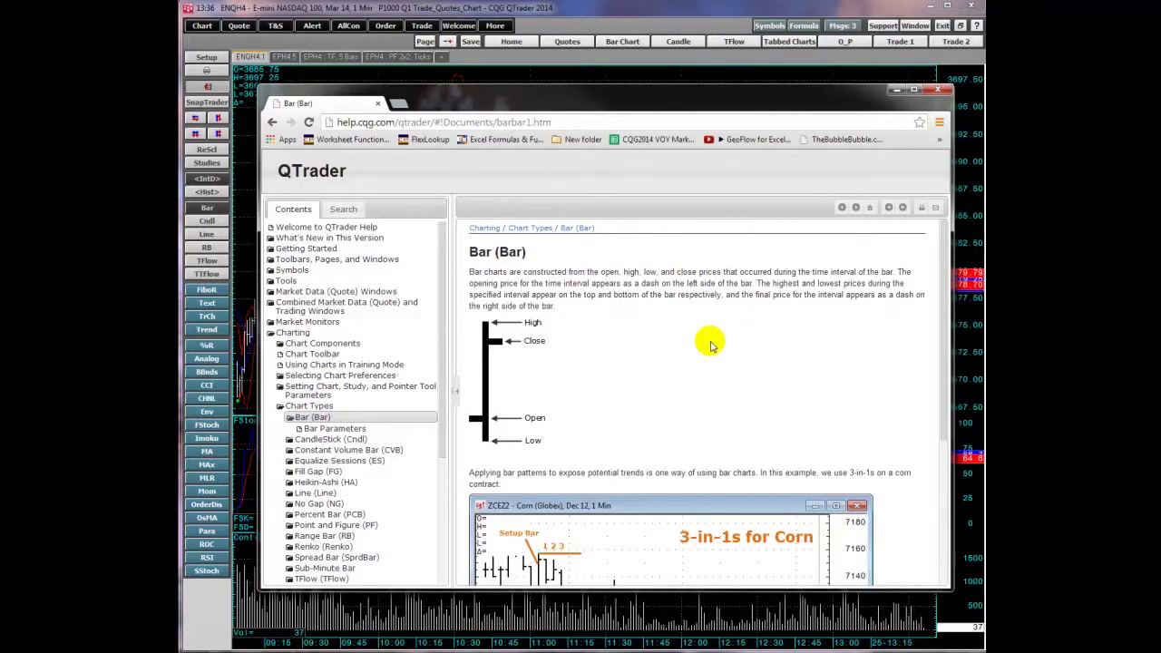
pyautogui.hotkey('alt', 'F4')
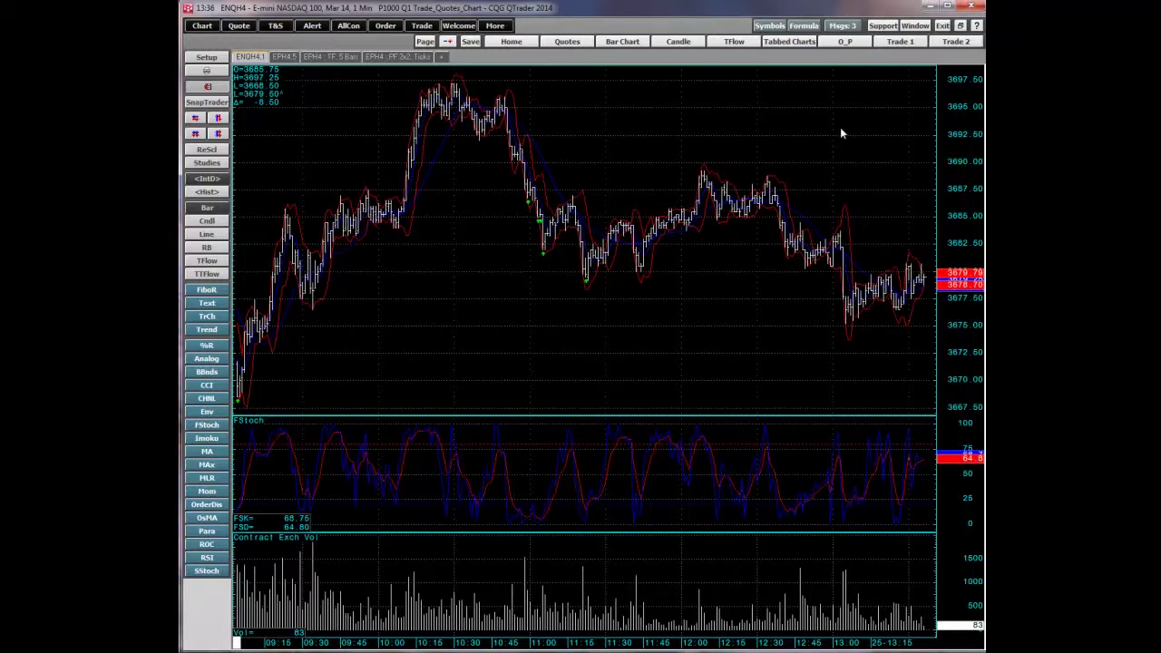
pyautogui.click(882, 25)
pyautogui.click(878, 72)
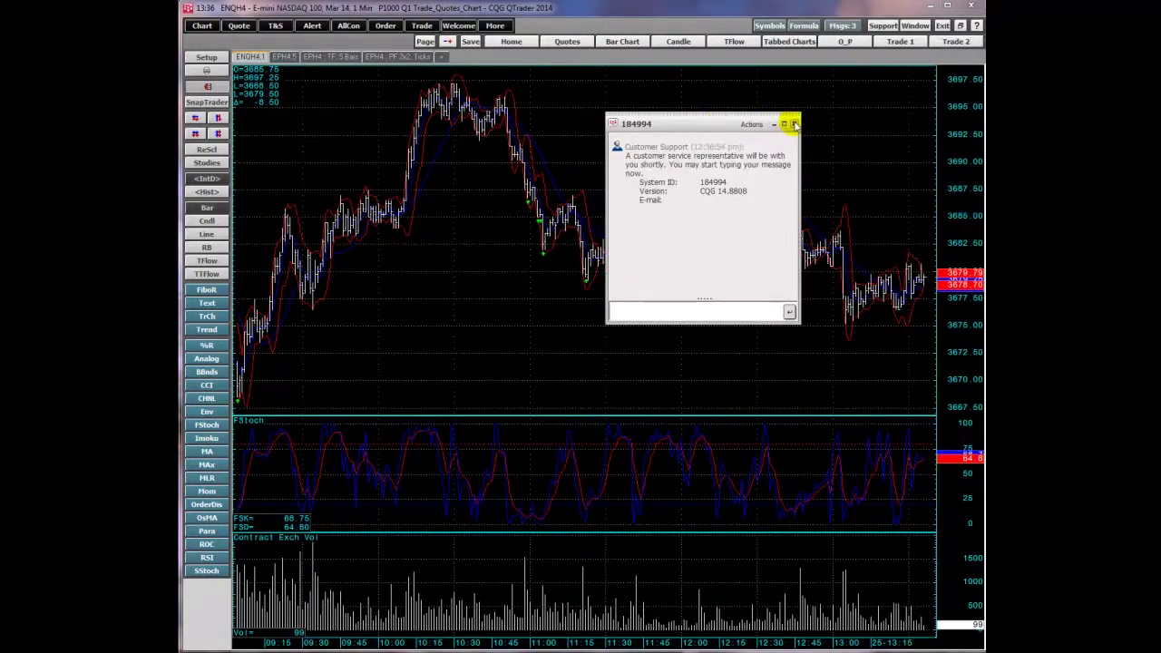
pyautogui.click(793, 124)
pyautogui.click(350, 368)
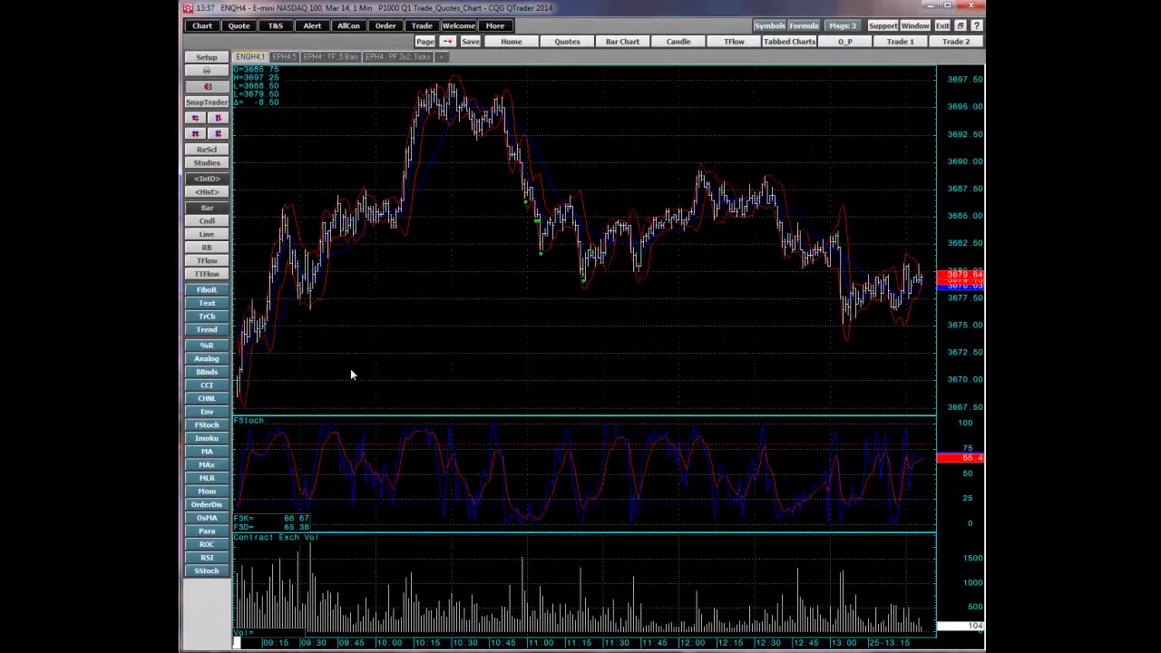